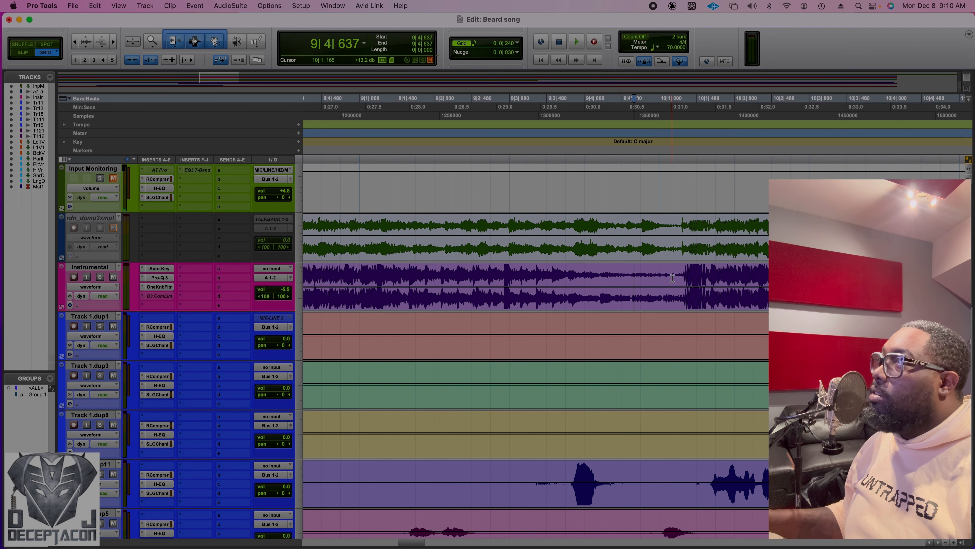
# Snap the edit cursor to the downbeat transient at 10|1|445 on the Instrumental track and audition from there
pyautogui.hscroll(5, 645, 274)
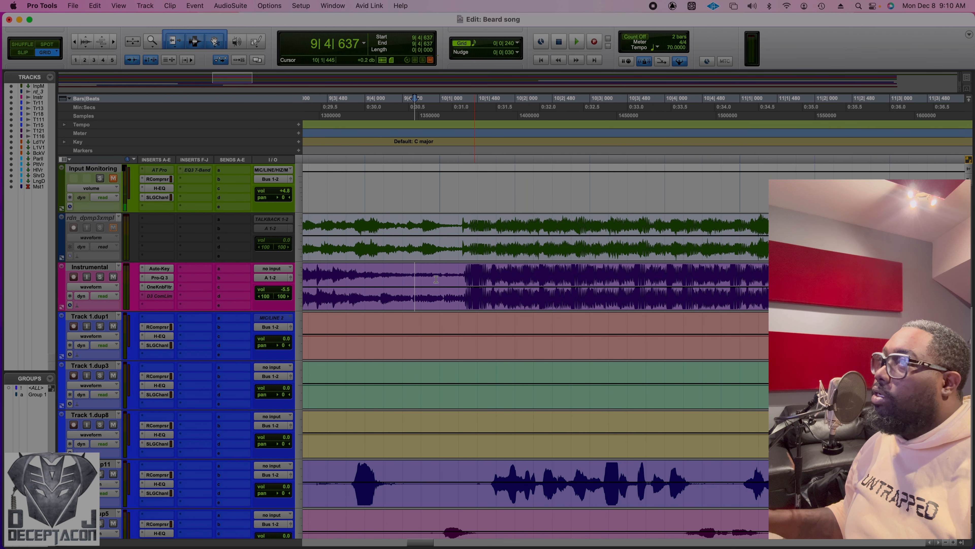
pyautogui.click(424, 270)
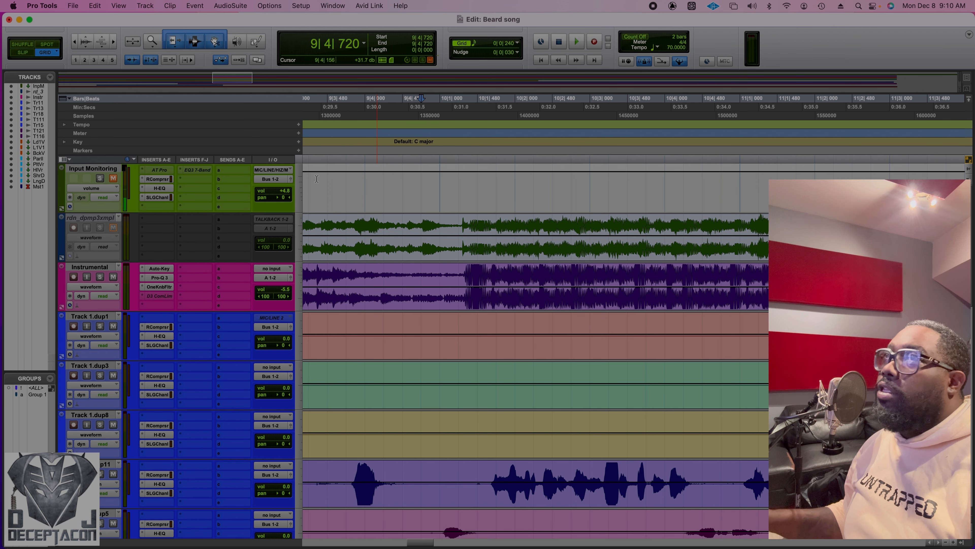
pyautogui.click(171, 62)
pyautogui.click(441, 274)
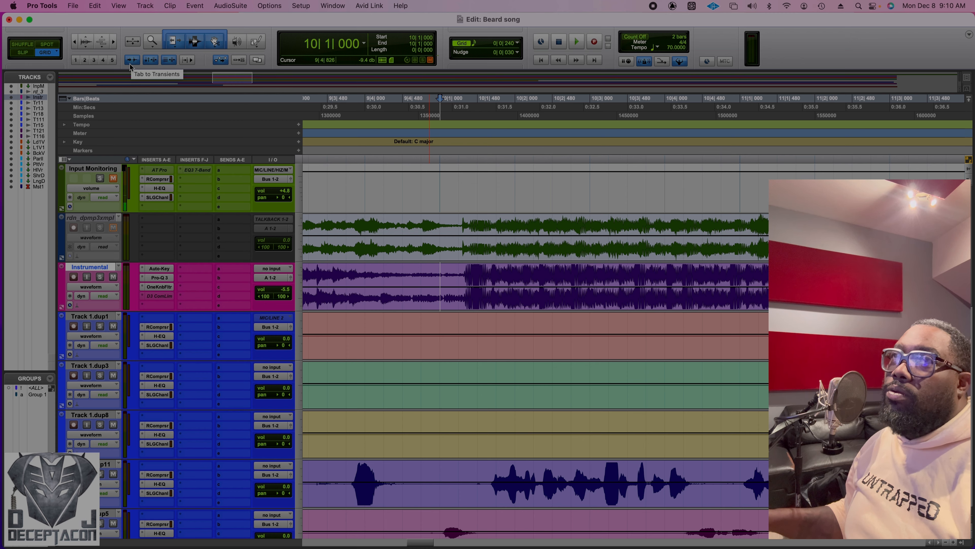
pyautogui.press('Tab')
pyautogui.press('Tab')
pyautogui.press('space')
pyautogui.press('space')
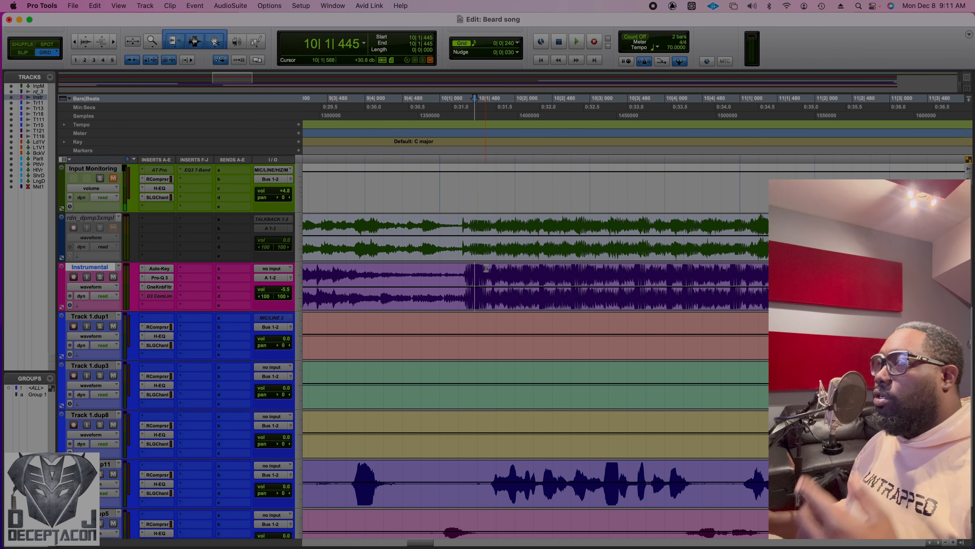
# Identify the beat at the cursor position as bar 1, location 1|1|000
pyautogui.press('super+i')
pyautogui.write('1.1.0')
pyautogui.press('Return')
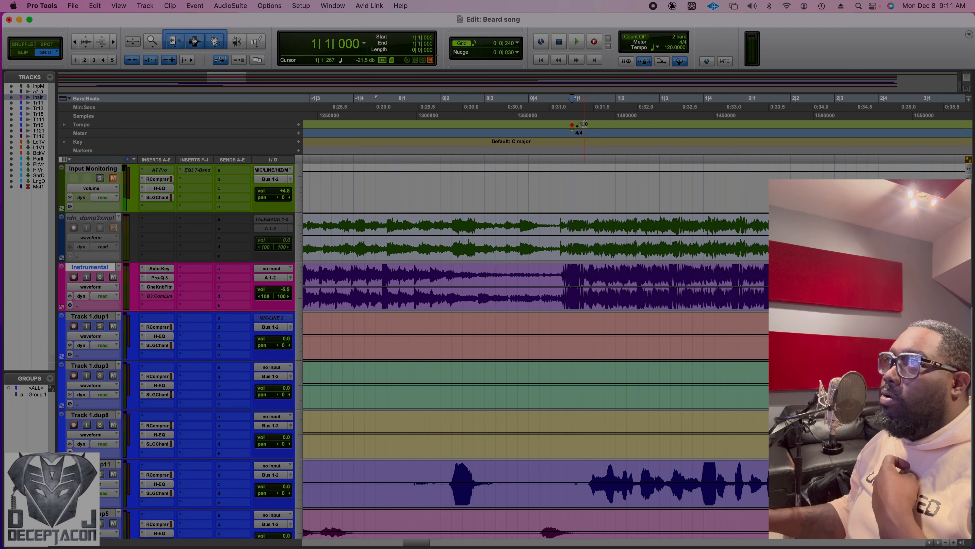
# Open the Vocal Reverb insert on the Plate Verb track, examine its tempo-synced pre-delay, and close it
pyautogui.scroll(-10, 561, 307)
pyautogui.click(159, 416)
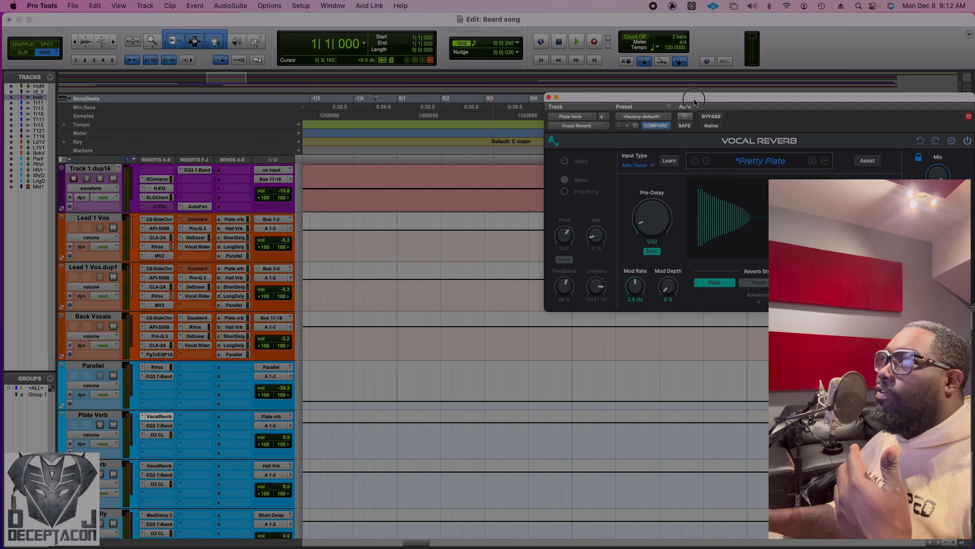
pyautogui.moveTo(692, 98); pyautogui.dragTo(523, 152)
pyautogui.moveTo(511, 145); pyautogui.dragTo(494, 130)
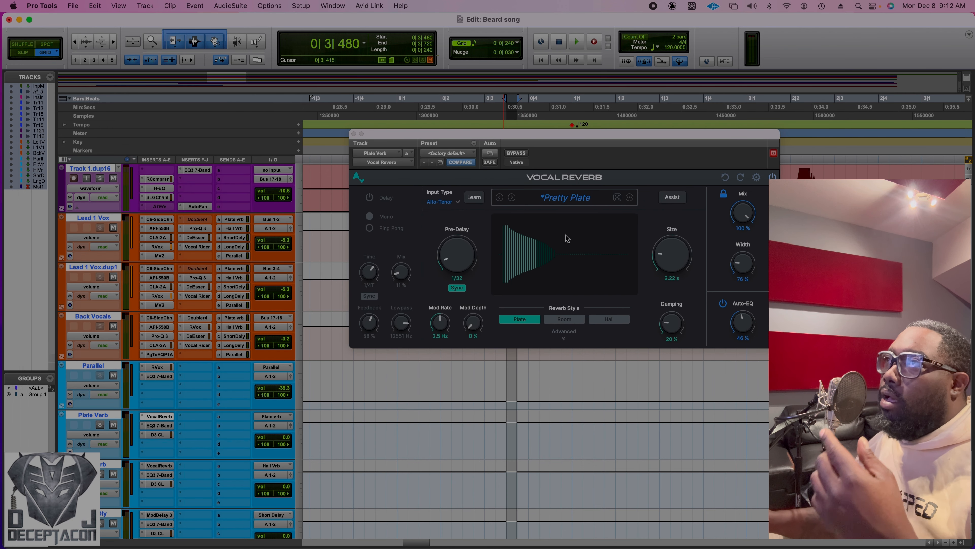
pyautogui.click(462, 291)
pyautogui.click(354, 133)
# Play the Instrumental track from 1|1|000 to listen for the next bar's downbeat
pyautogui.scroll(10, 572, 277)
pyautogui.click(572, 277)
pyautogui.press('space')
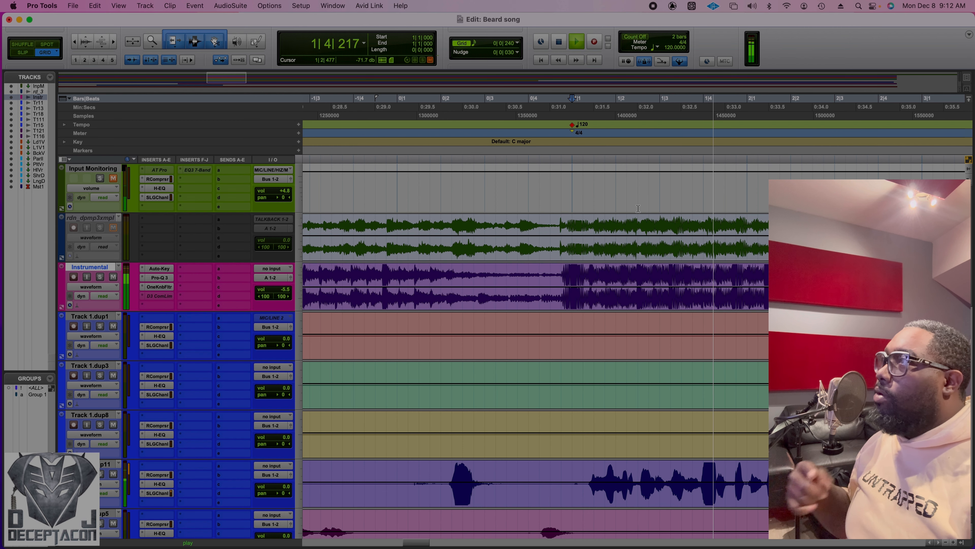
pyautogui.press('space')
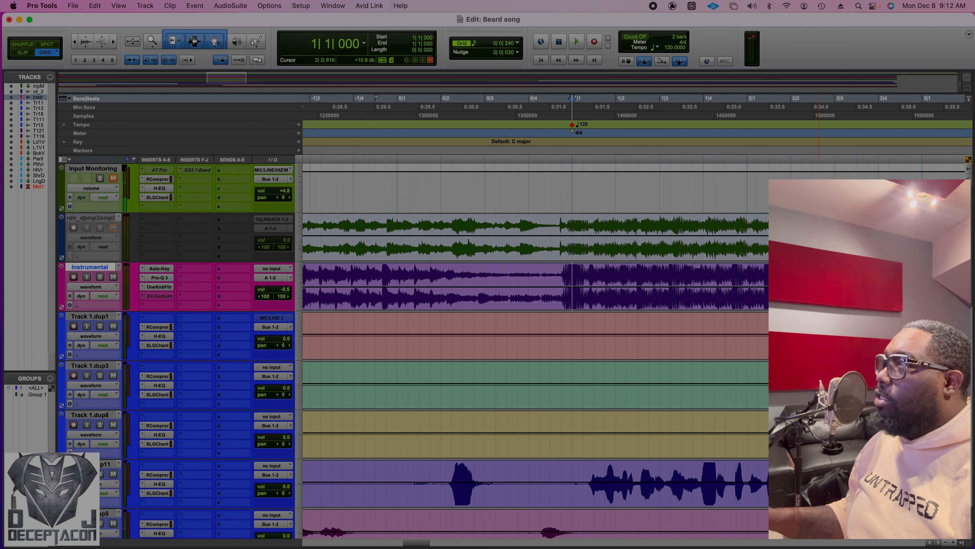
# Snap the edit cursor to the next downbeat transient at 2|2|821 on the Instrumental track and audition it
pyautogui.click(814, 276)
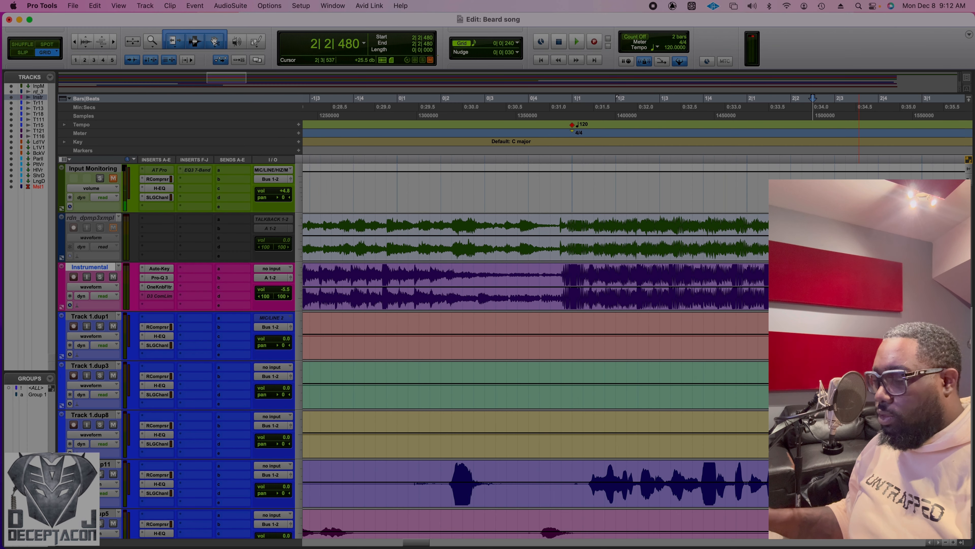
pyautogui.press('Tab')
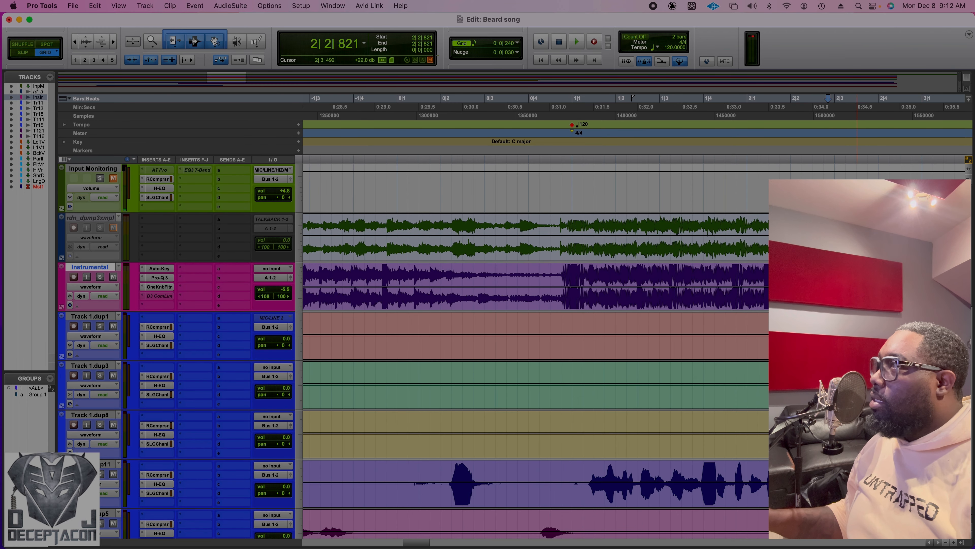
pyautogui.press('space')
pyautogui.press('space')
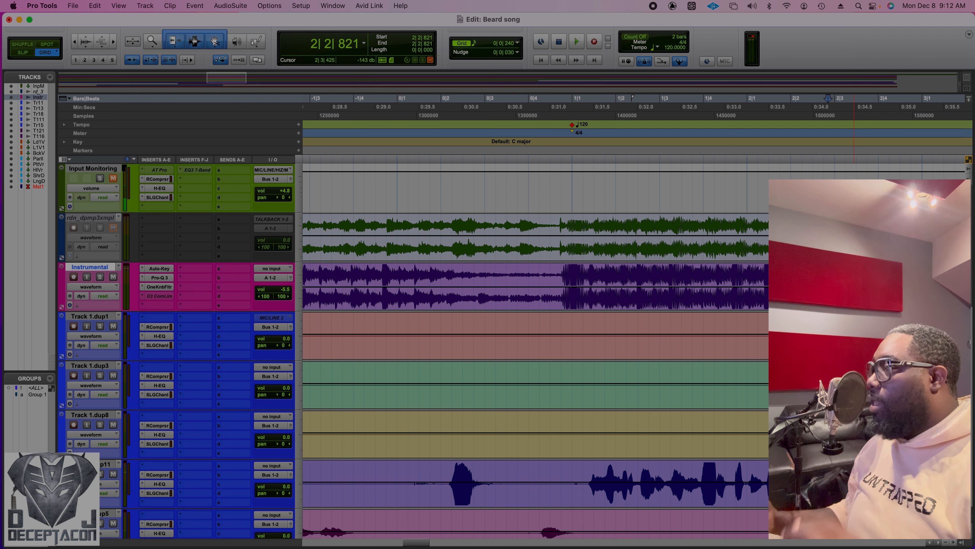
# Identify the beat at the cursor as 2|1|000 with a 4/4 time signature
pyautogui.press('super+i')
pyautogui.write('2| 1| 000')
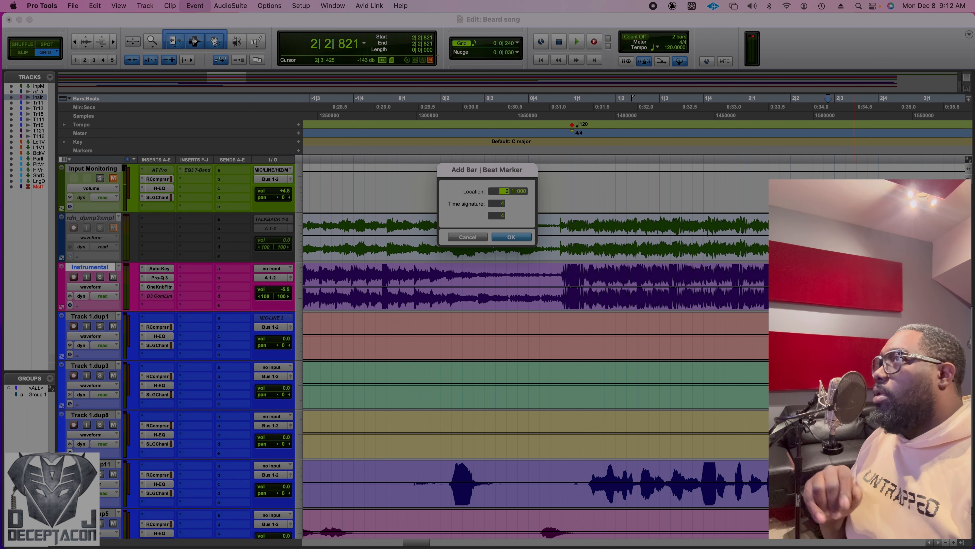
pyautogui.hscroll(-8, 508, 192)
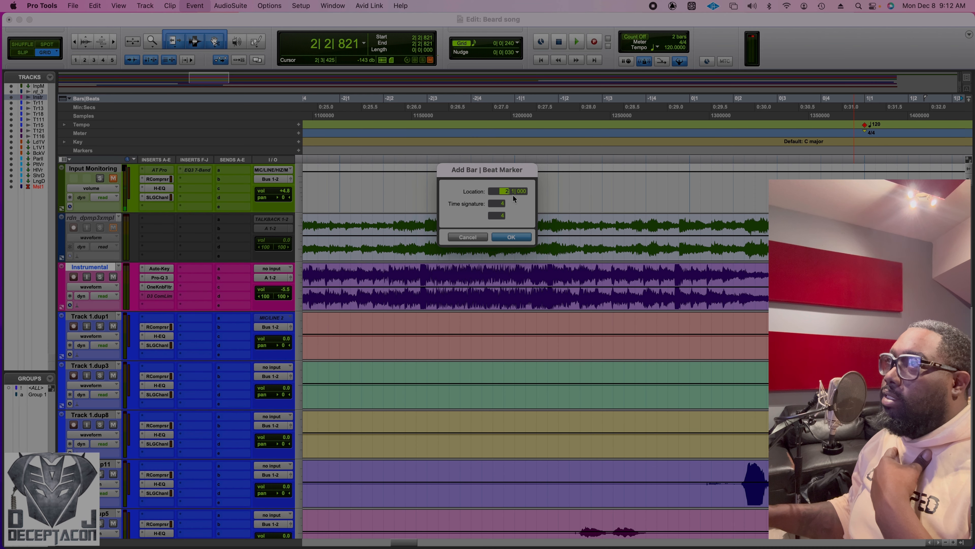
pyautogui.click(515, 236)
# Set the tempo event at 1|1|000 to 82 BPM
pyautogui.hscroll(6, 621, 284)
pyautogui.click(621, 284)
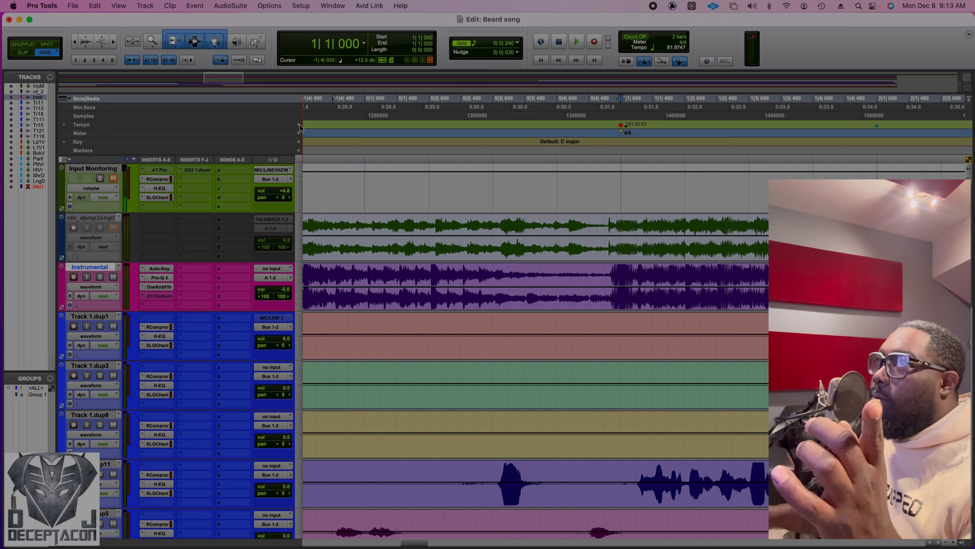
pyautogui.doubleClick(621, 125)
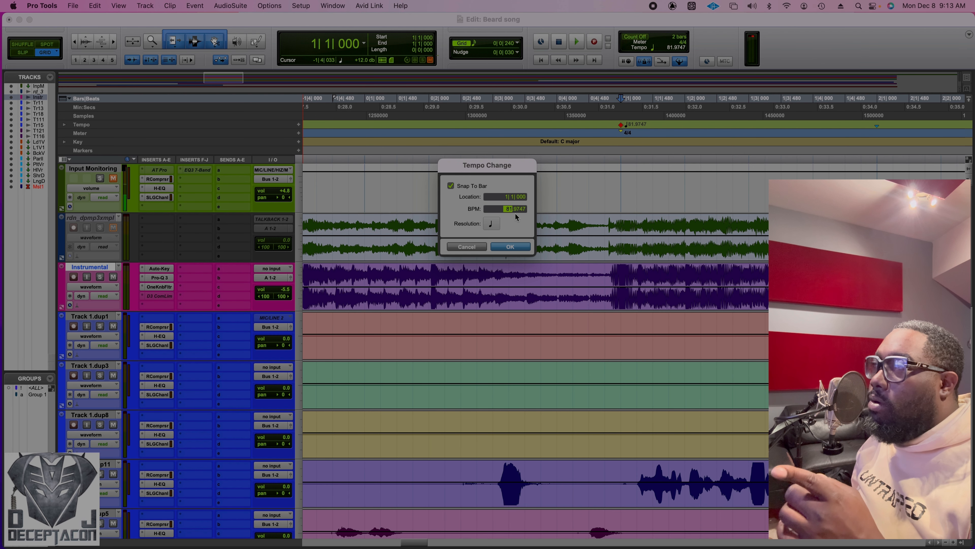
pyautogui.write('81')
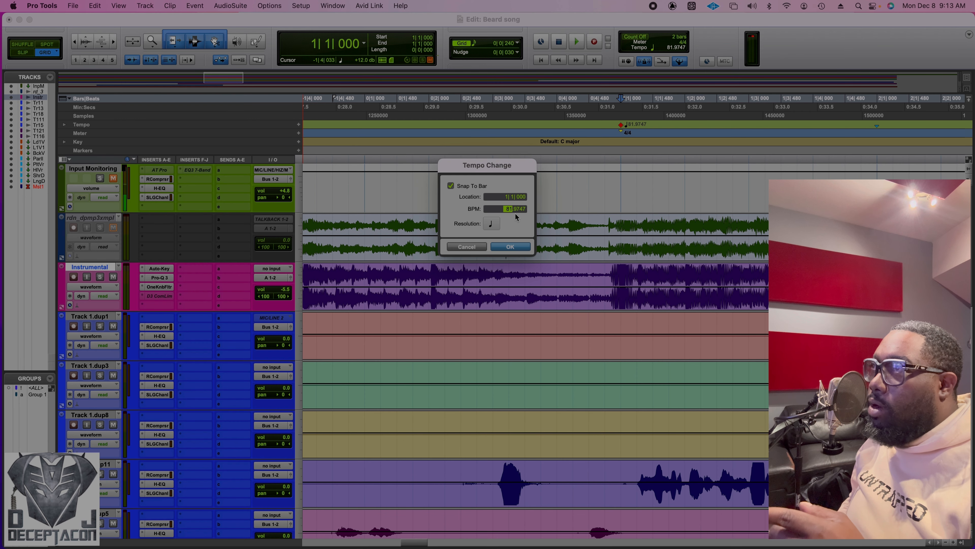
pyautogui.write('82')
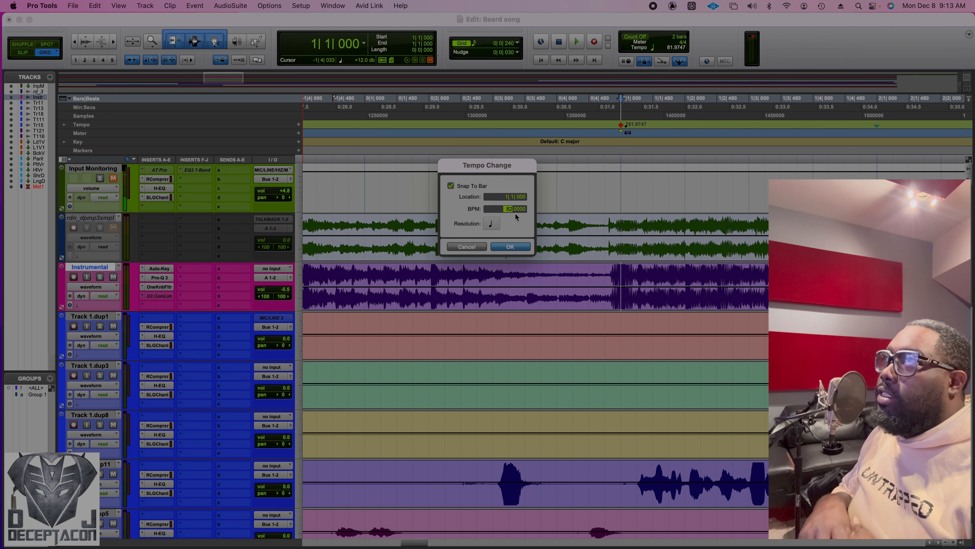
pyautogui.press('Return')
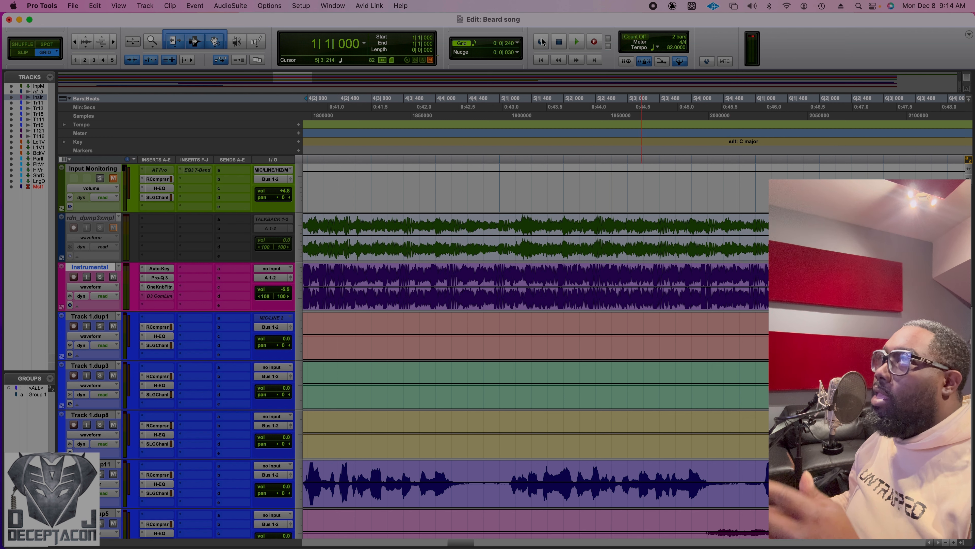
# Open the list of available grid note values
pyautogui.click(506, 46)
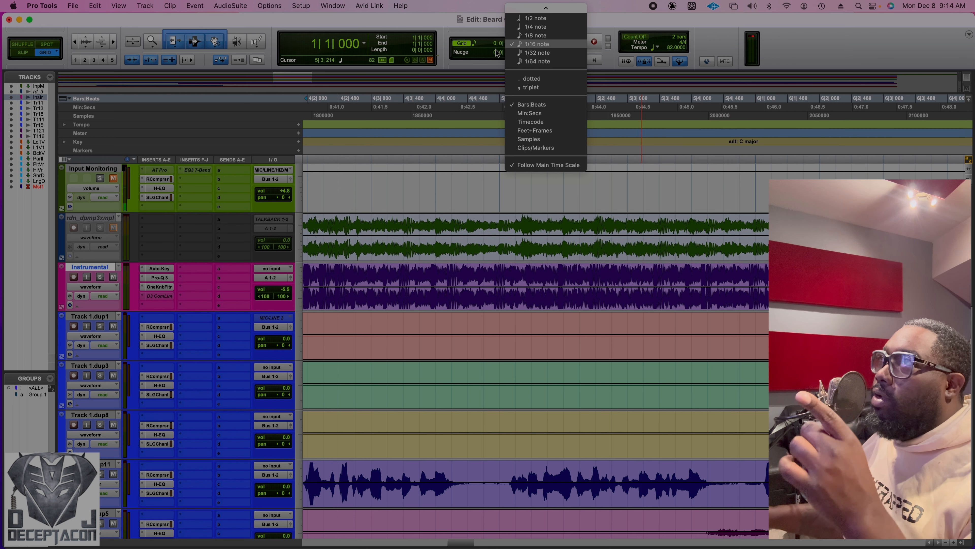
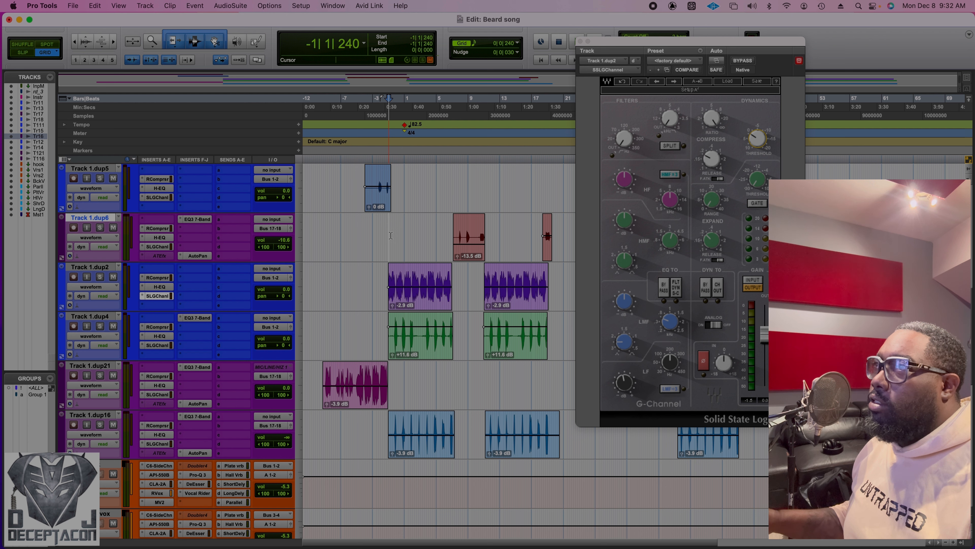
# Adjust the compressor threshold in the SSL G-Channel insert on Track 1.dup2 while the vocals play
pyautogui.press('space')
pyautogui.scroll(15, 510, 268)
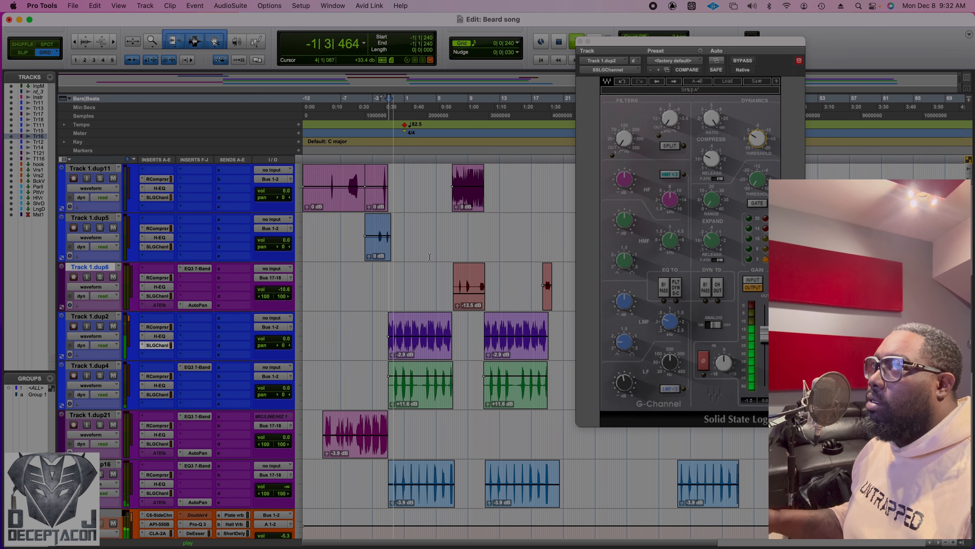
pyautogui.scroll(-12, 430, 259)
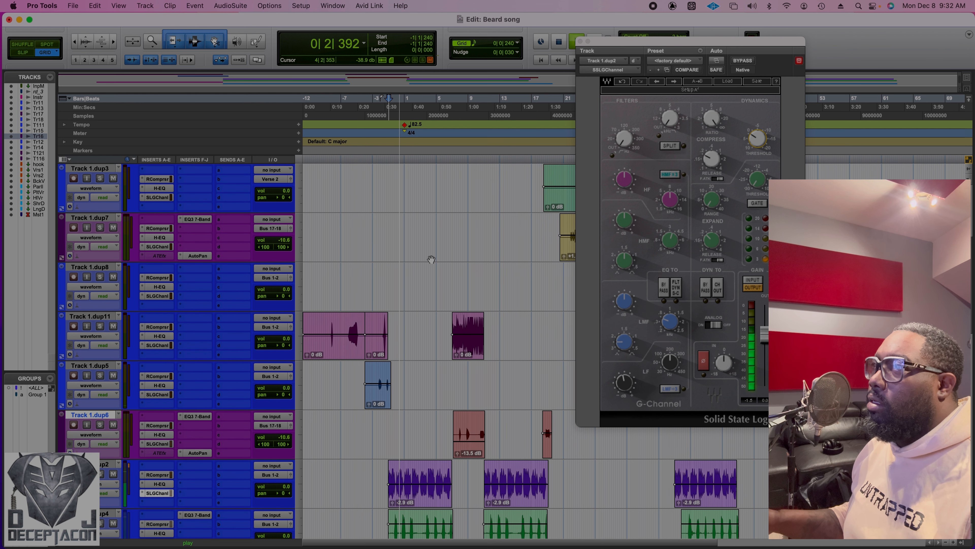
pyautogui.click(757, 138)
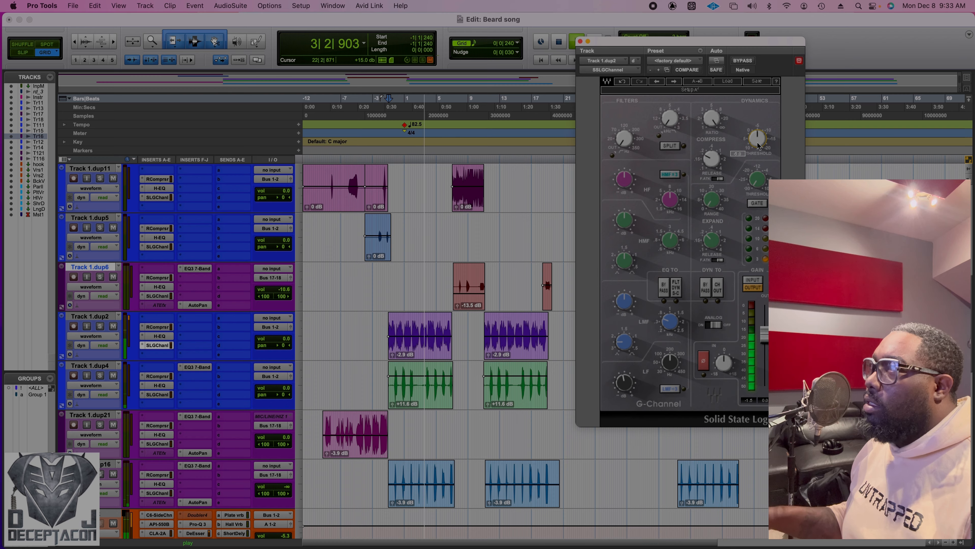
pyautogui.press('space')
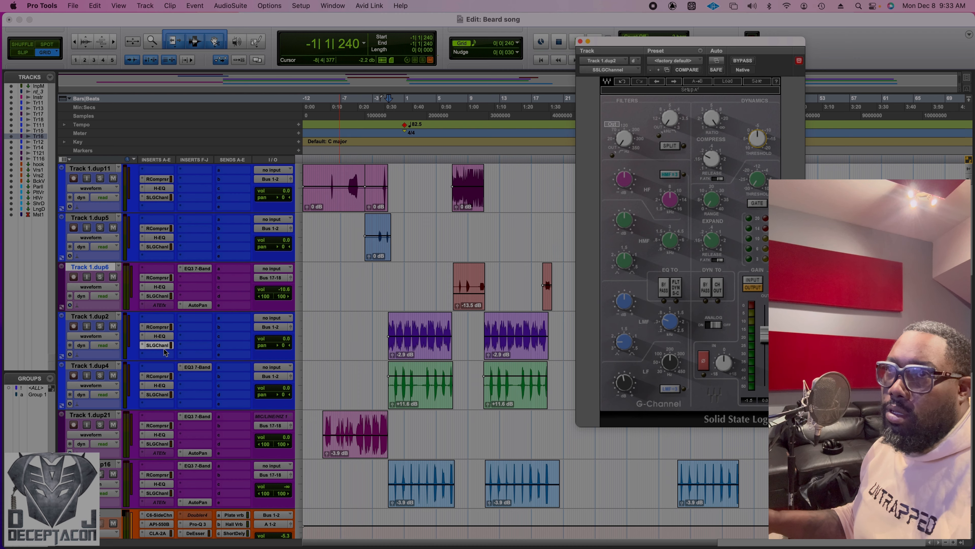
# Check the compressor settings on Track 1.dup2 and the compressor and H-EQ settings on Track 1.dup4
pyautogui.click(164, 395)
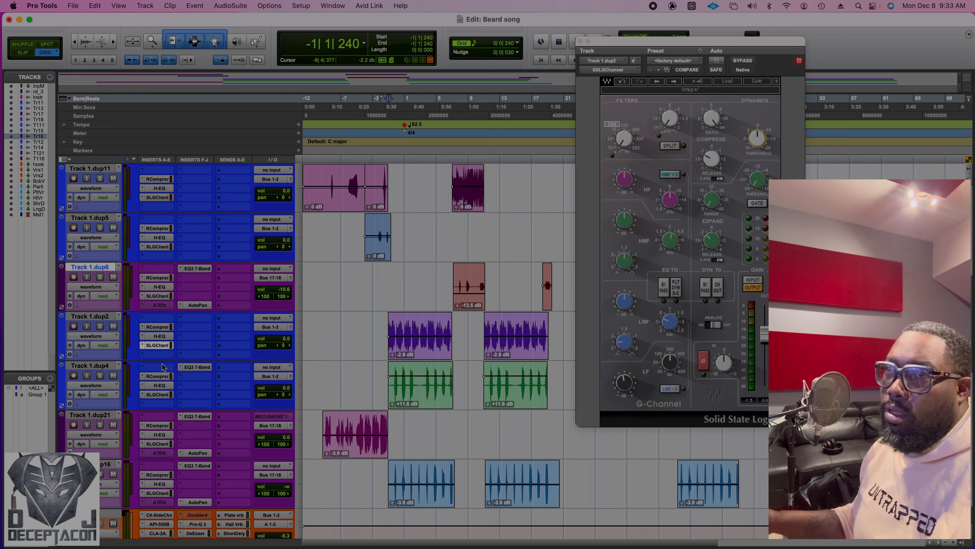
pyautogui.click(163, 328)
pyautogui.click(164, 374)
pyautogui.click(160, 385)
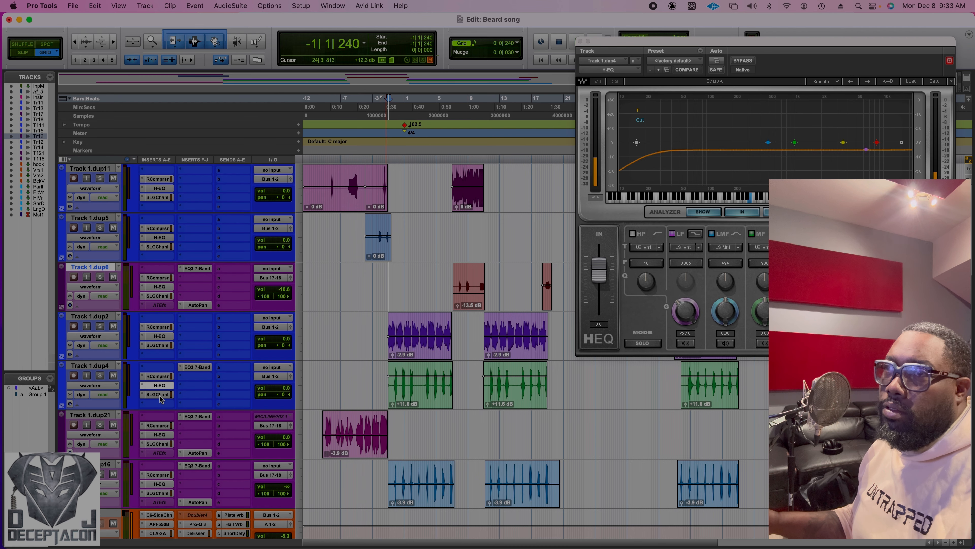
# Check the SSL G-Channel compressor threshold on Track 1.dup4 during playback and close the plug-in
pyautogui.click(159, 394)
pyautogui.press('space')
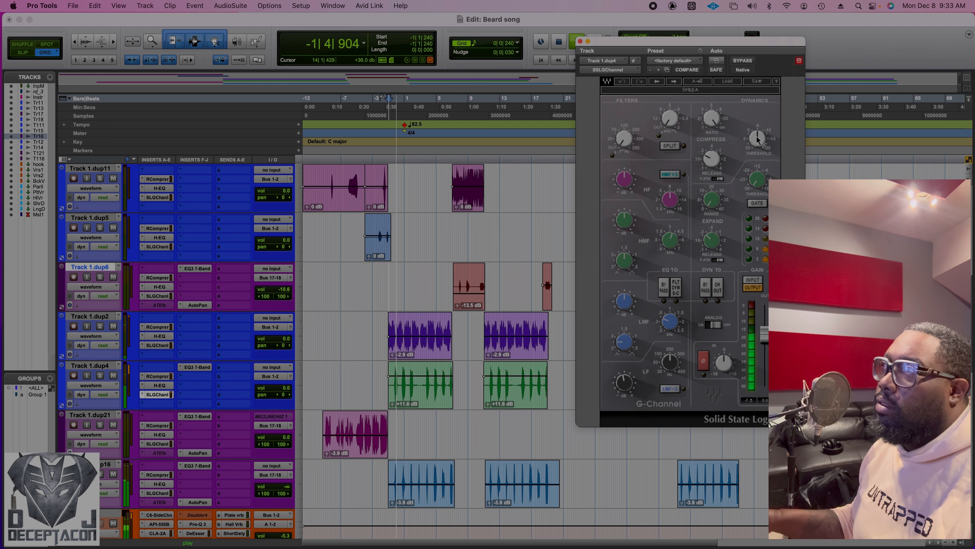
pyautogui.moveTo(756, 136)
pyautogui.press('space')
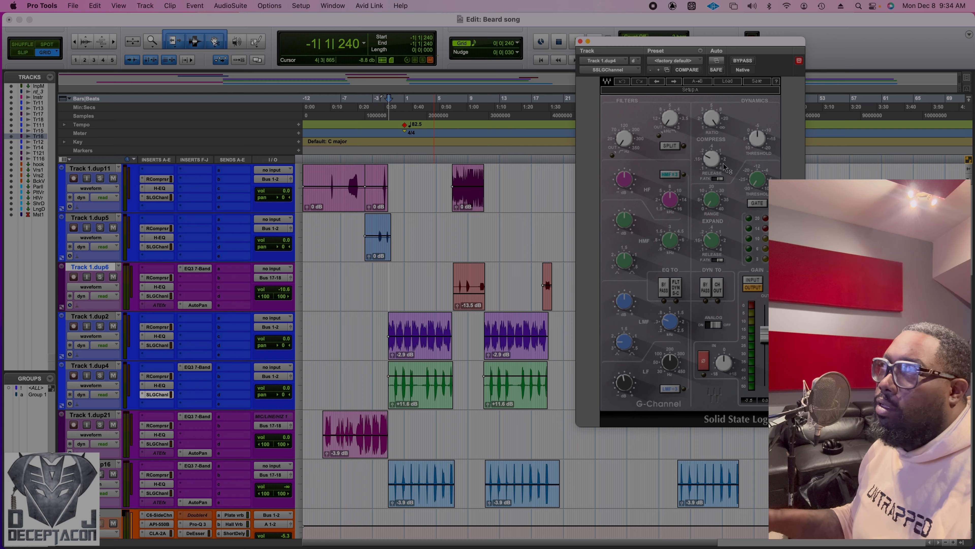
pyautogui.click(580, 41)
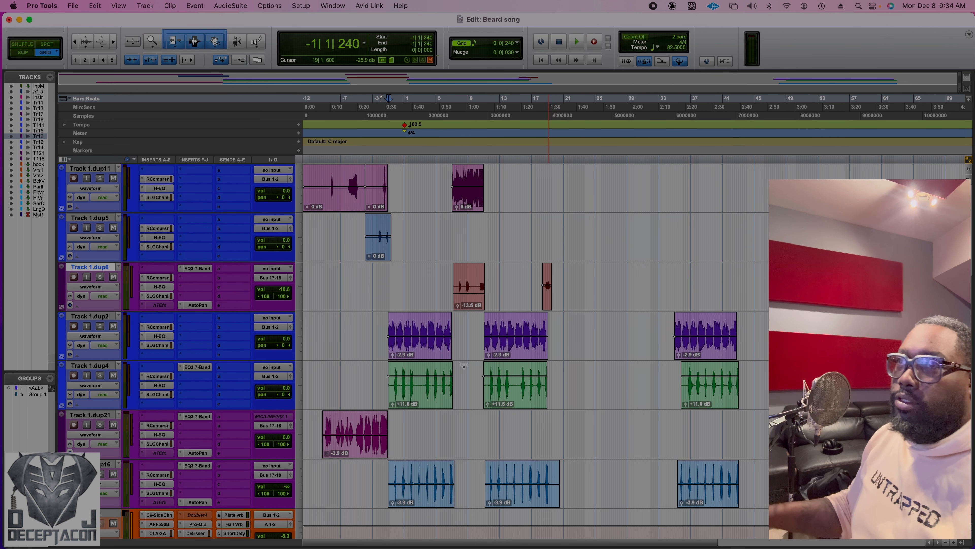
# Set the volume of Track 1.dup16 to -3.4 dB while the session plays
pyautogui.press('space')
pyautogui.scroll(-2, 361, 430)
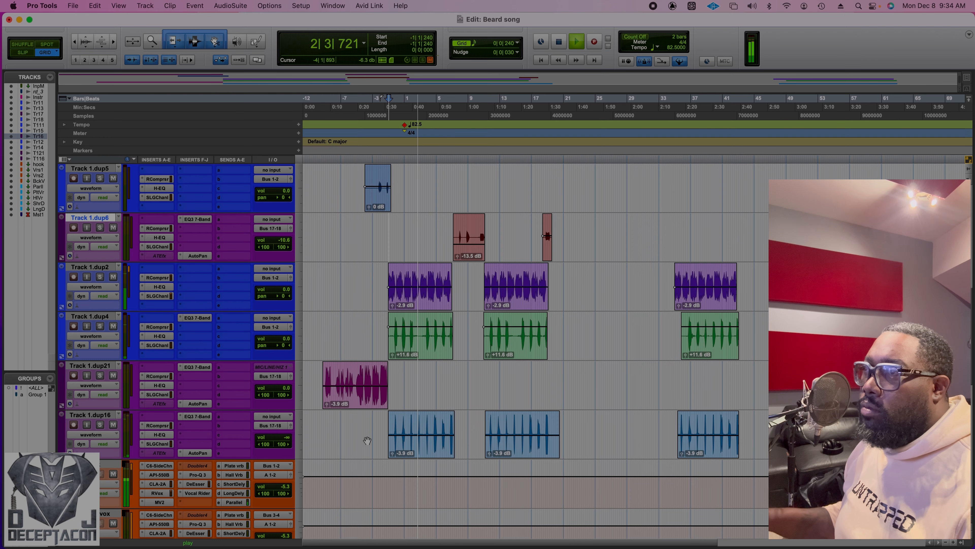
pyautogui.scroll(-4, 364, 438)
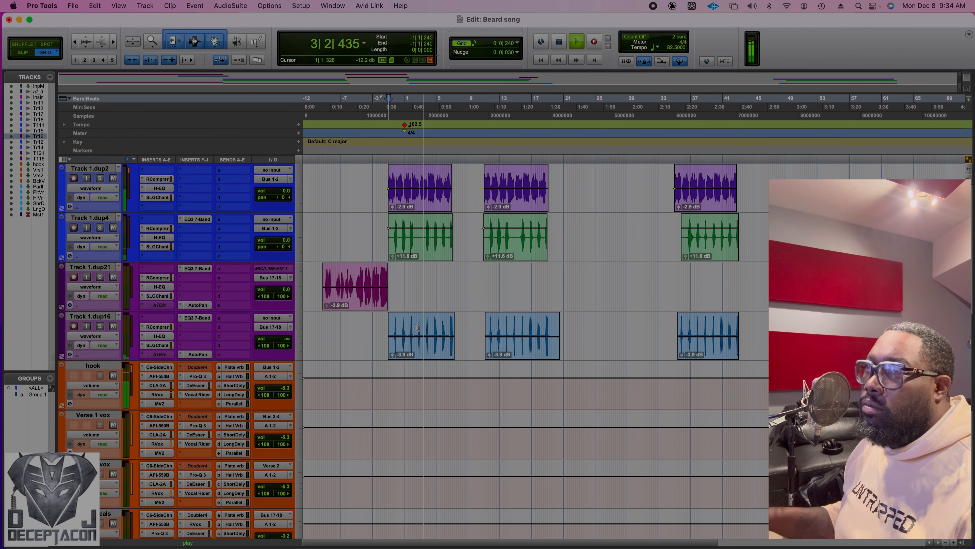
pyautogui.keyDown('alt'); pyautogui.click(284, 338); pyautogui.keyUp('alt')
pyautogui.moveTo(288, 338); pyautogui.dragTo(289, 345)
# Replay the section, set the hook track's volume to -1.3 dB, and listen to the balance
pyautogui.press('space')
pyautogui.press('space')
pyautogui.moveTo(287, 387); pyautogui.dragTo(288, 380)
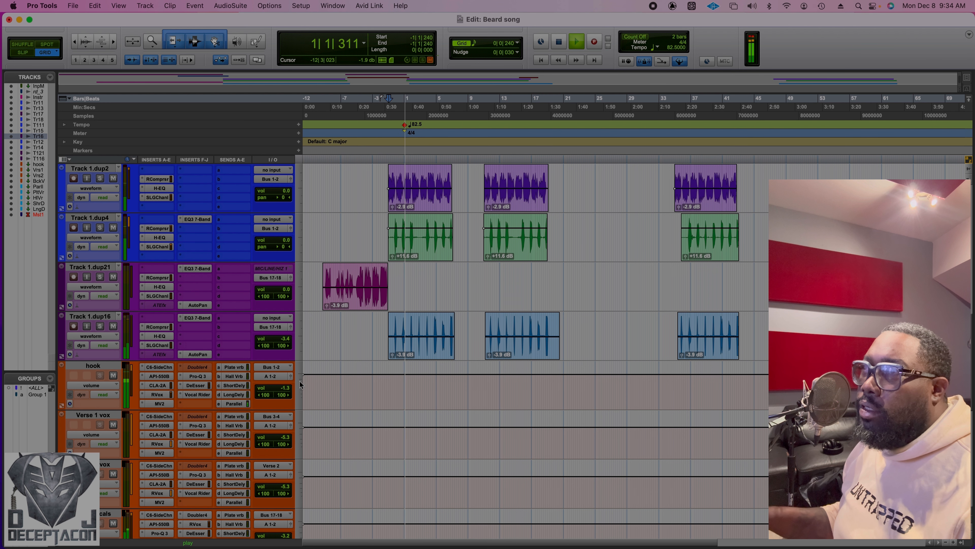
pyautogui.scroll(5, 380, 396)
pyautogui.scroll(-6, 380, 396)
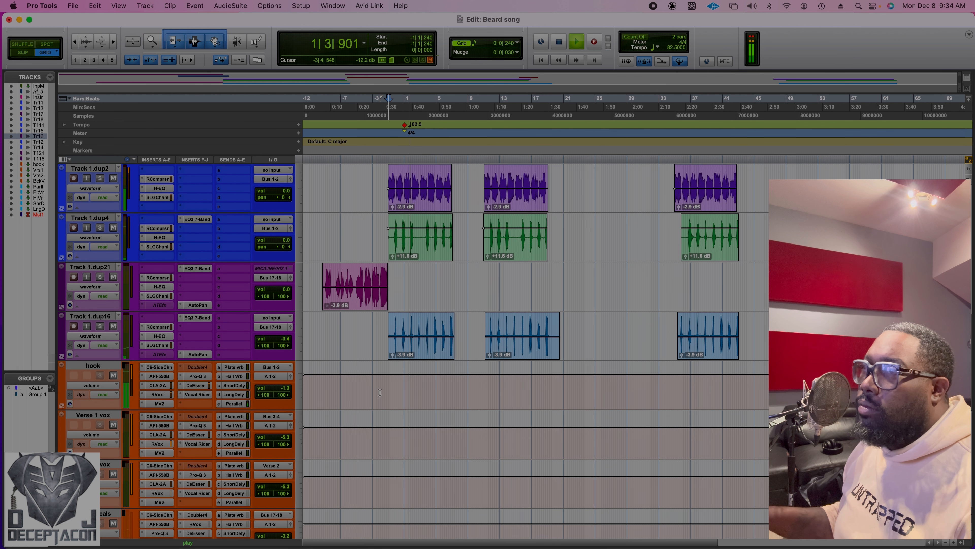
pyautogui.press('space')
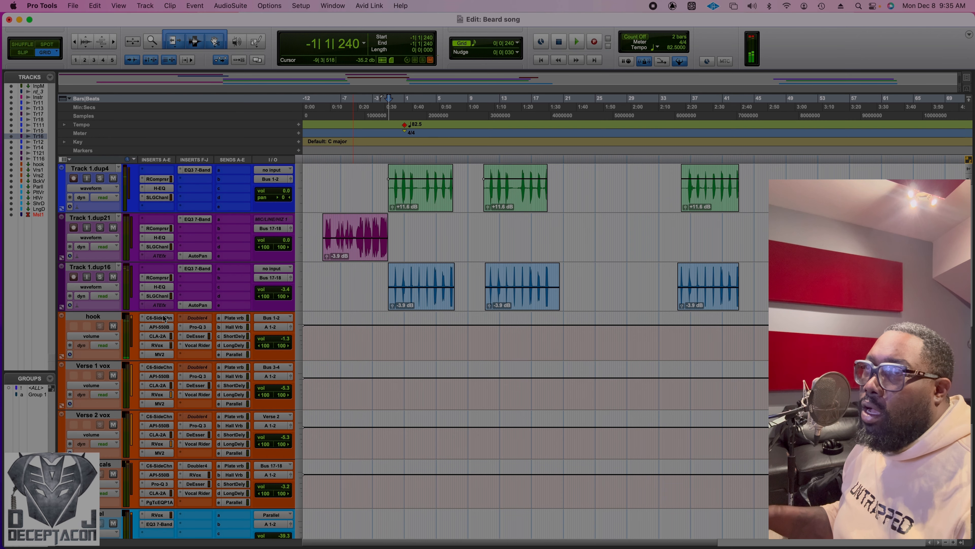
# Lower the band 3 threshold of the C6-SideChain compressor on the hook track during playback
pyautogui.click(160, 317)
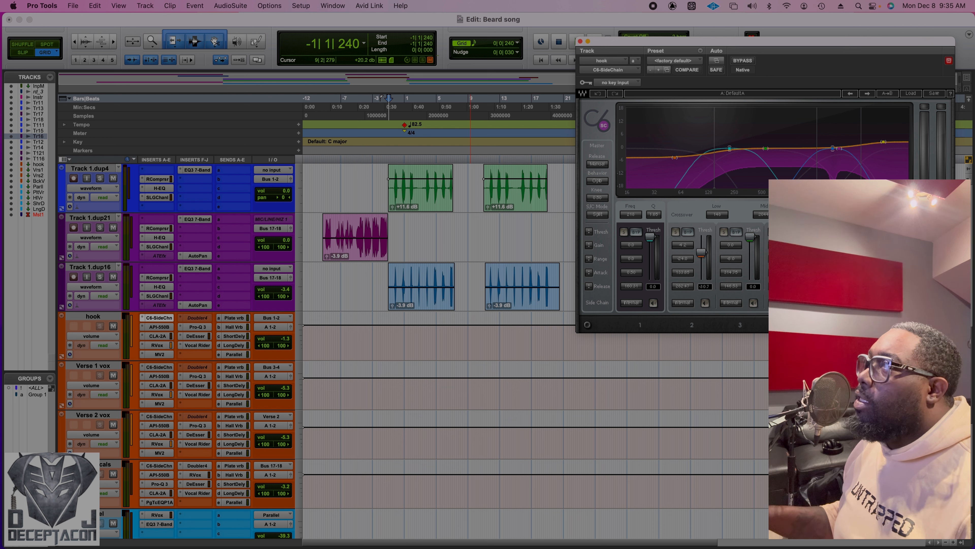
pyautogui.press('space')
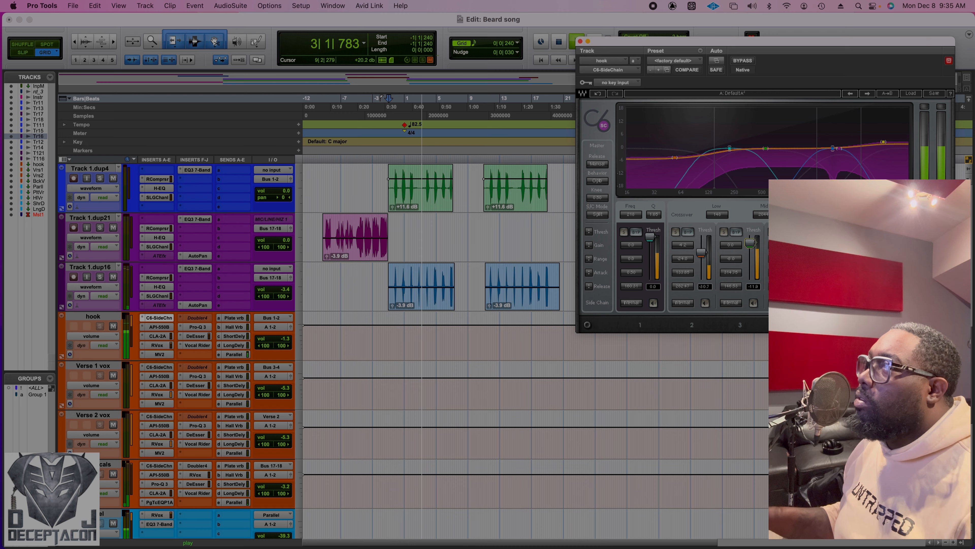
pyautogui.click(753, 246)
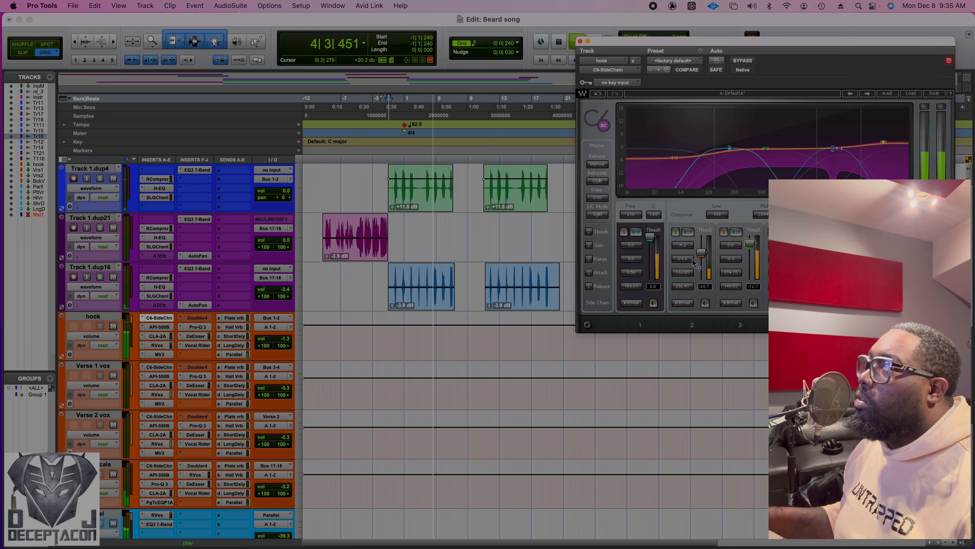
pyautogui.press('space')
# Check the CLA-2A gain and peak reduction on the hook track during playback
pyautogui.click(157, 337)
pyautogui.press('space')
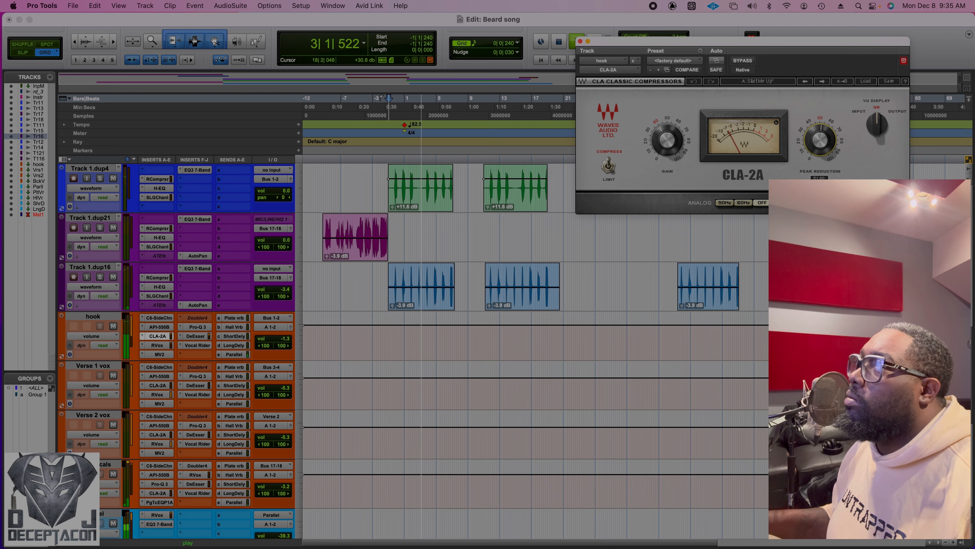
pyautogui.press('space')
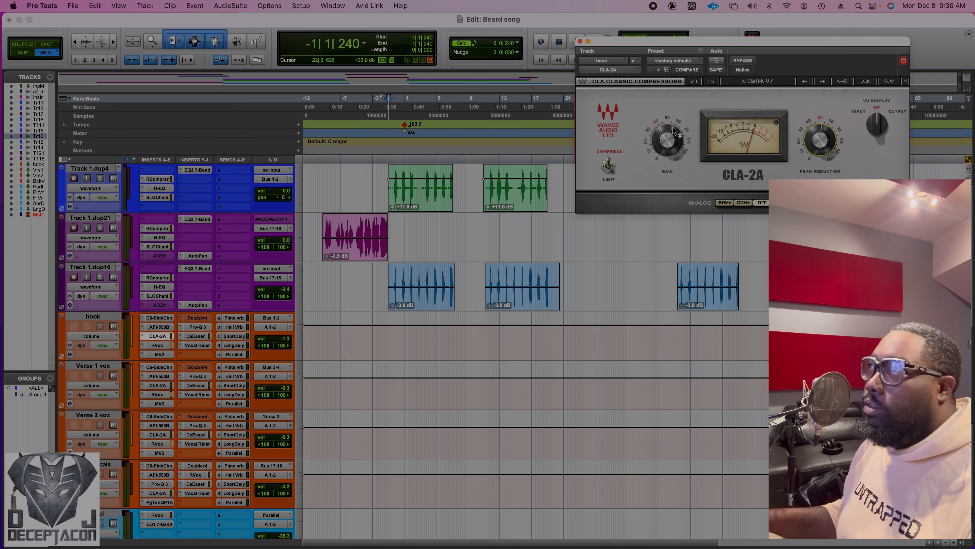
# Set the RVox compression on the hook track to -9.0 and lower the MV2 low level
pyautogui.click(157, 345)
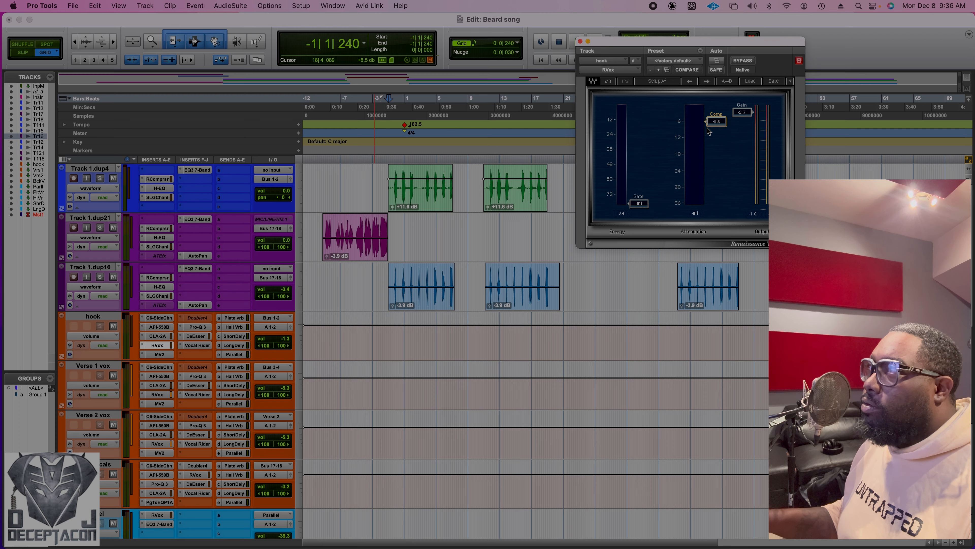
pyautogui.moveTo(717, 134); pyautogui.dragTo(716, 129)
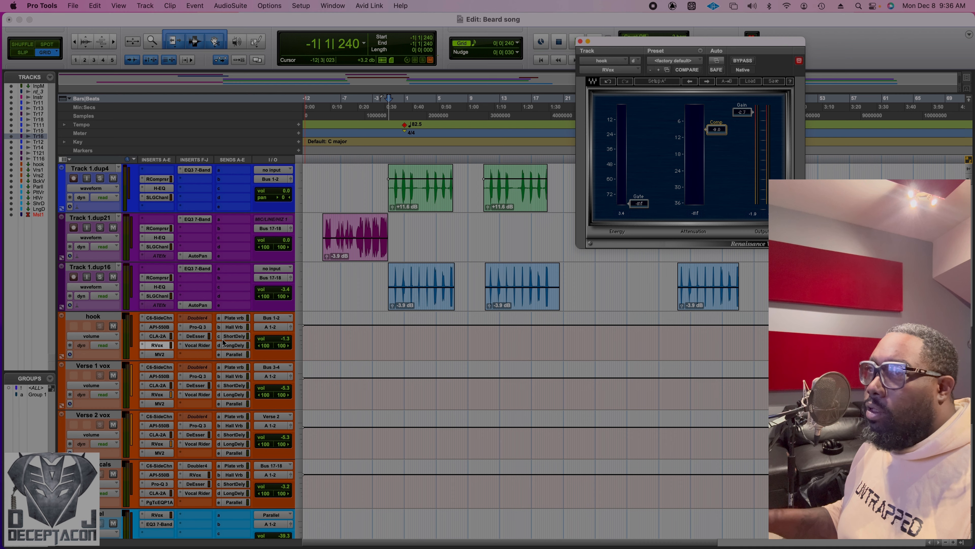
pyautogui.click(165, 355)
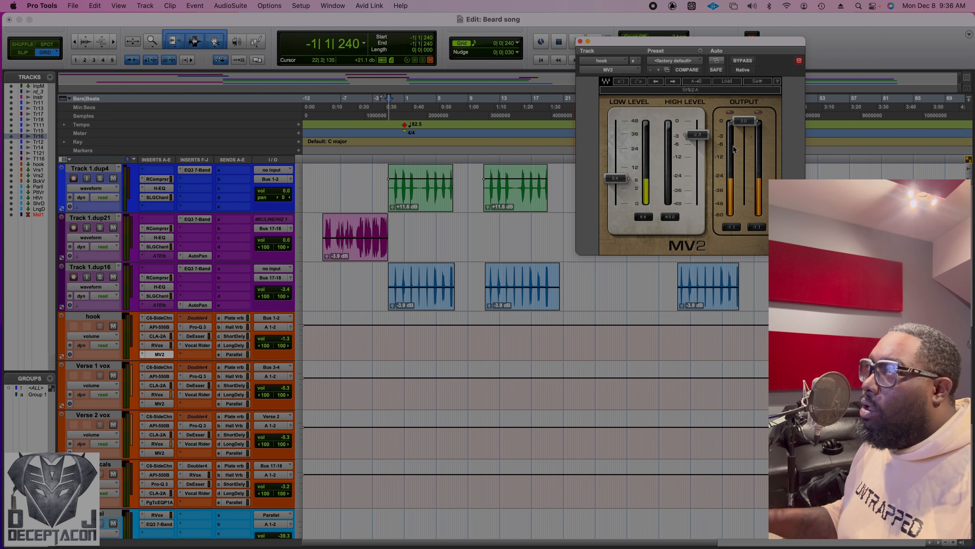
pyautogui.moveTo(615, 185)
pyautogui.mouseDown()
pyautogui.moveTo(616, 175)
pyautogui.moveTo(616, 189)
pyautogui.mouseUp()
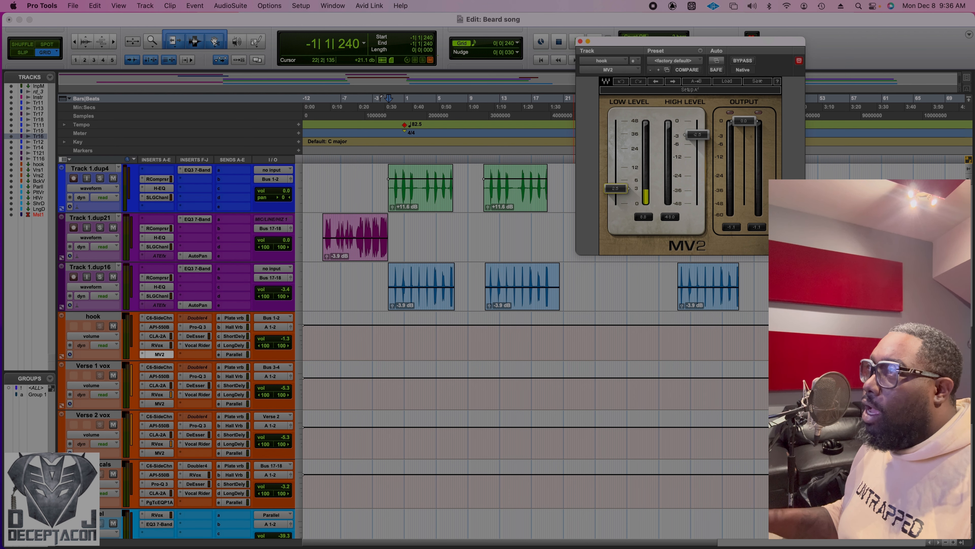
# During playback, move the hook's Pro-Q 3 blue band to about 212 Hz and the red band above 879 Hz, narrowing it to Q 5.016
pyautogui.click(197, 327)
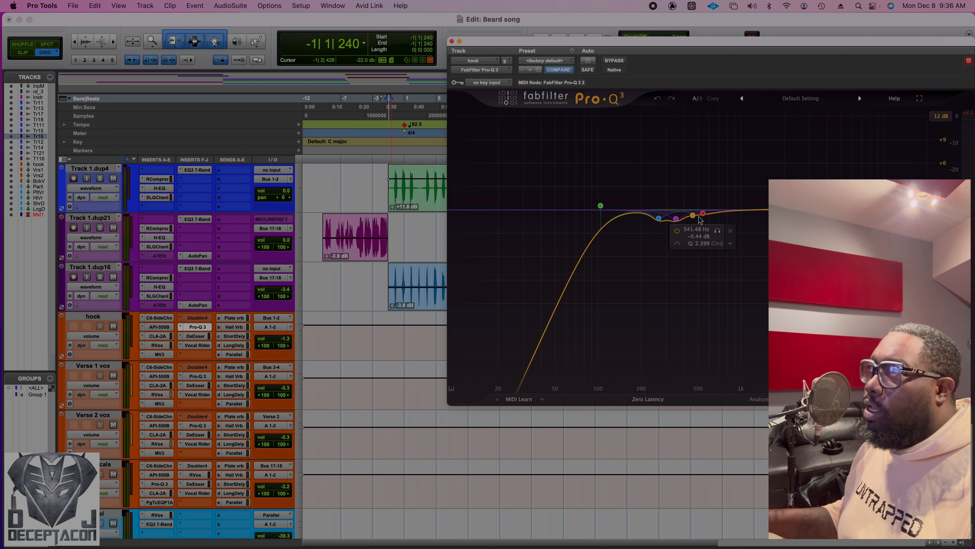
pyautogui.press('space')
pyautogui.moveTo(676, 219); pyautogui.dragTo(646, 218)
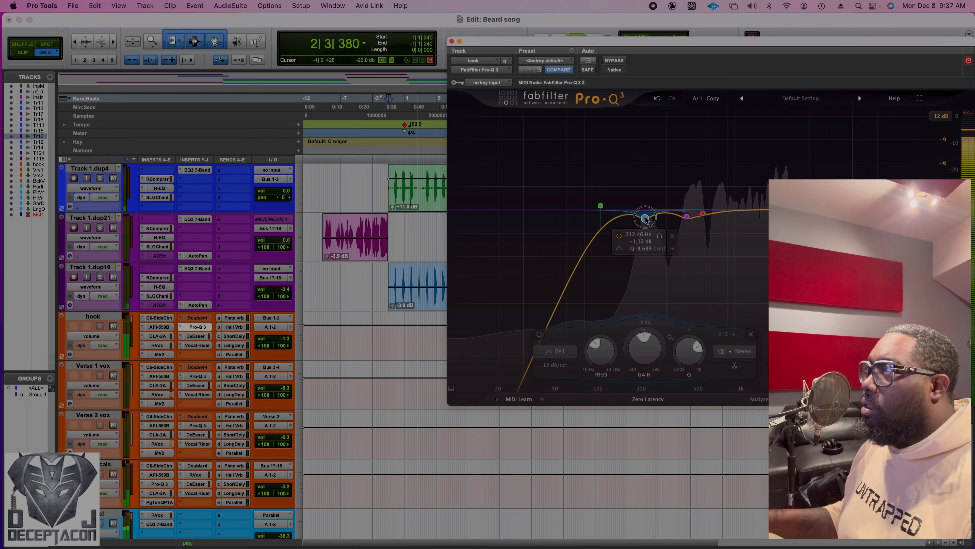
pyautogui.moveTo(708, 218); pyautogui.dragTo(733, 217)
pyautogui.scroll(-4, 733, 217)
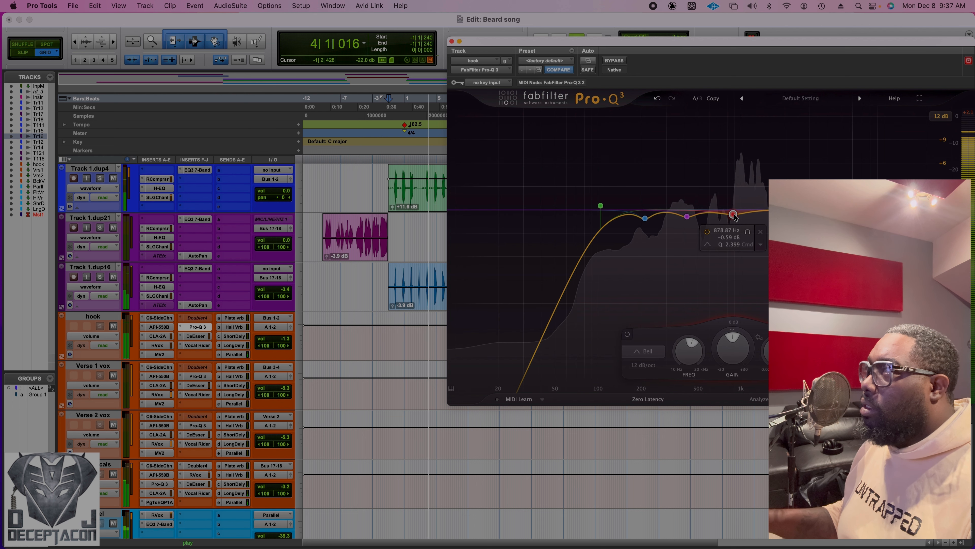
pyautogui.scroll(10, 734, 216)
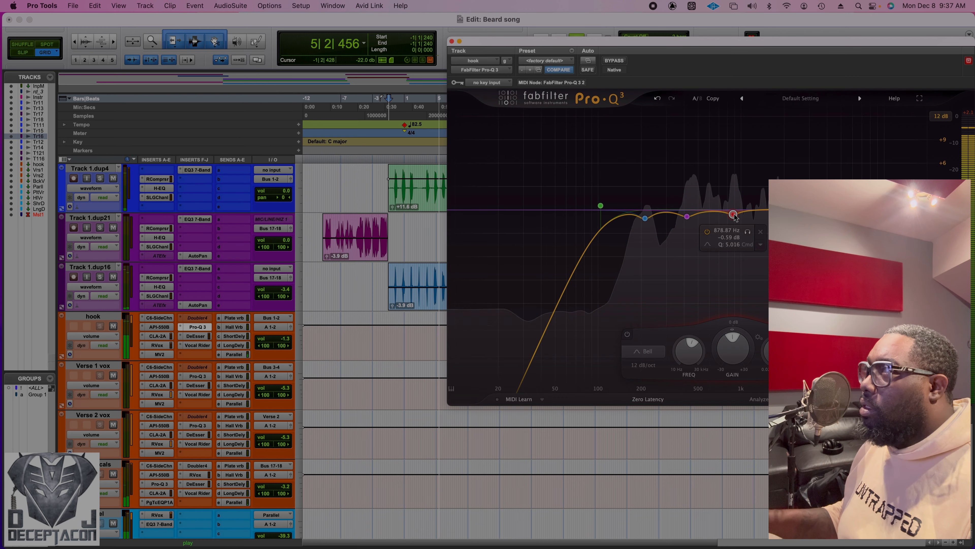
pyautogui.moveTo(733, 215); pyautogui.dragTo(738, 215)
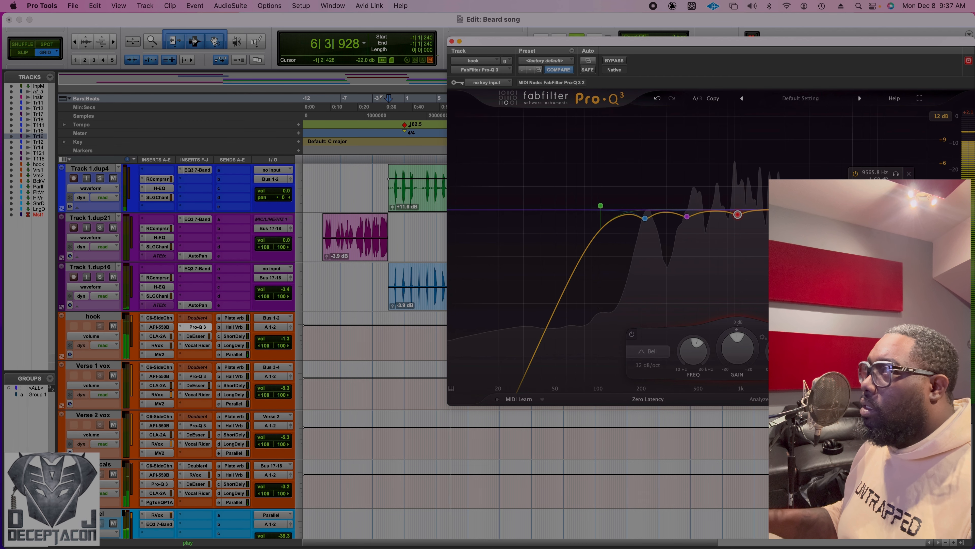
# Raise the DeEsser threshold slightly on the hook track while the section plays
pyautogui.click(195, 336)
pyautogui.press('space')
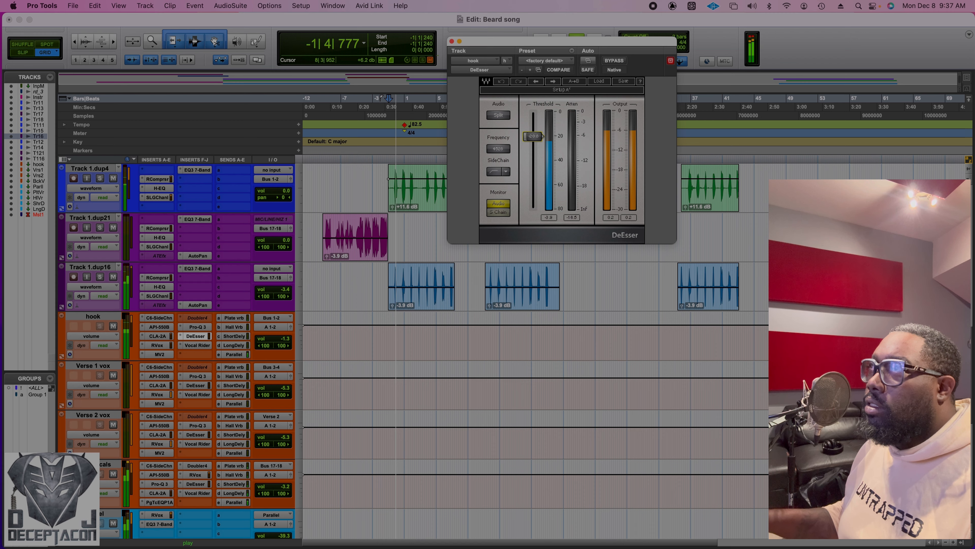
pyautogui.moveTo(533, 135); pyautogui.dragTo(533, 132)
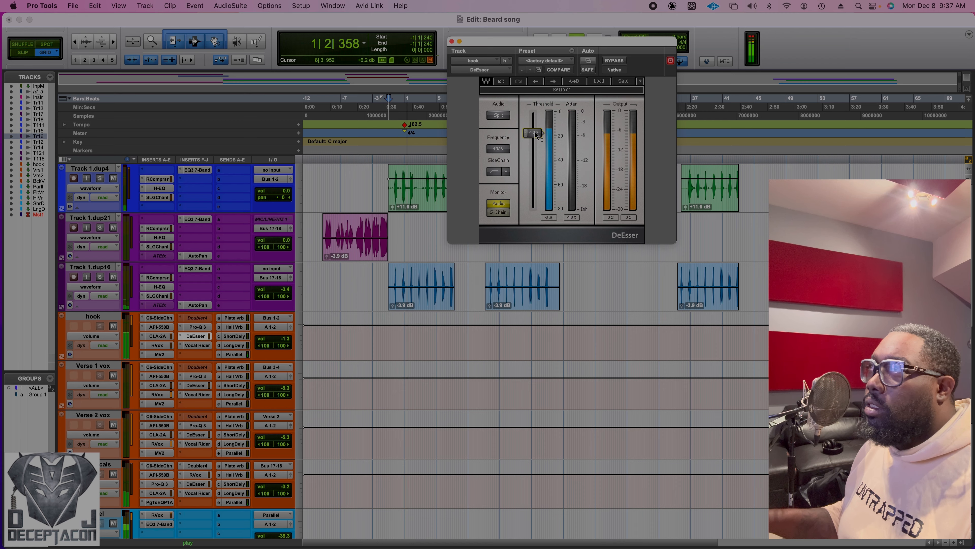
pyautogui.press('space')
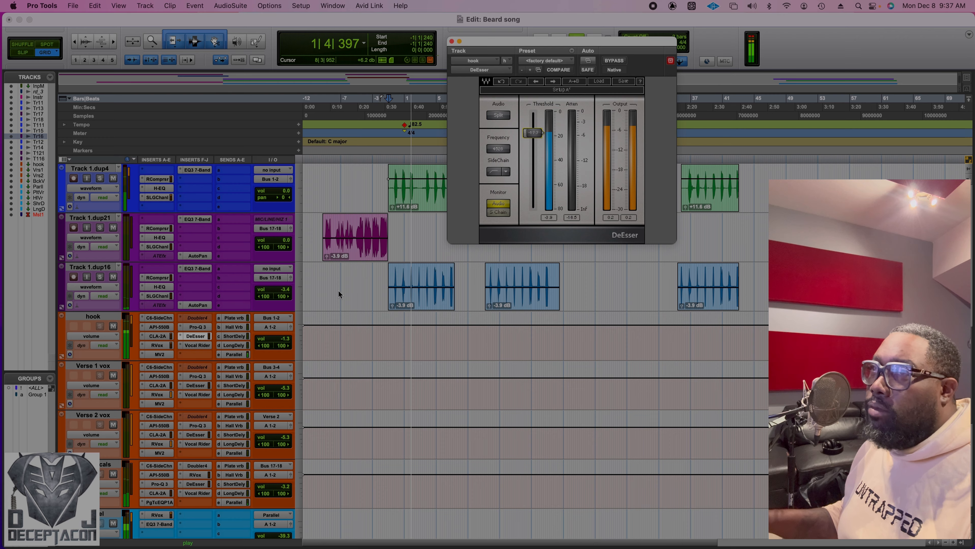
# Raise the Vocal Rider target level on the hook track and play the section
pyautogui.click(196, 344)
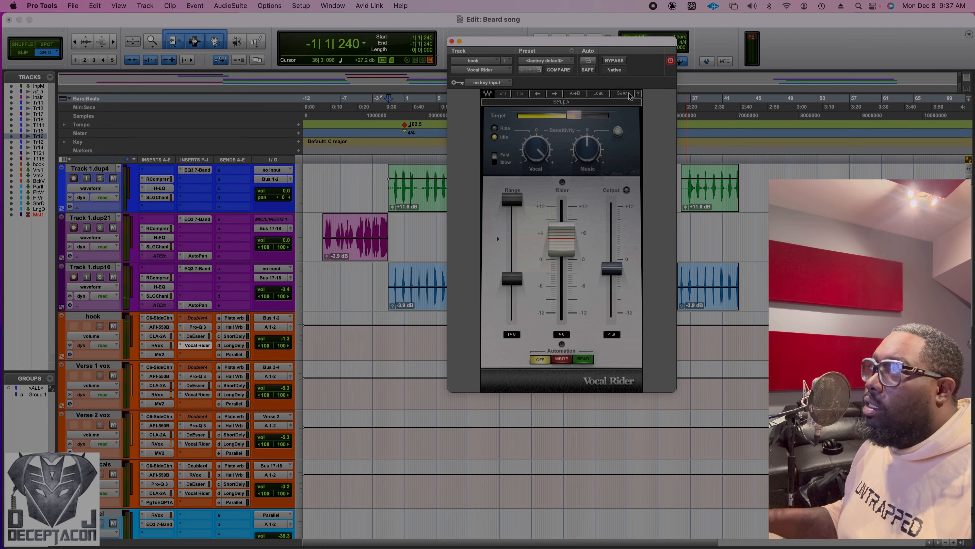
pyautogui.moveTo(601, 116); pyautogui.dragTo(587, 119)
pyautogui.press('space')
pyautogui.press('space')
# Set the hook track's plate reverb send to -29.7 dB during playback
pyautogui.click(234, 317)
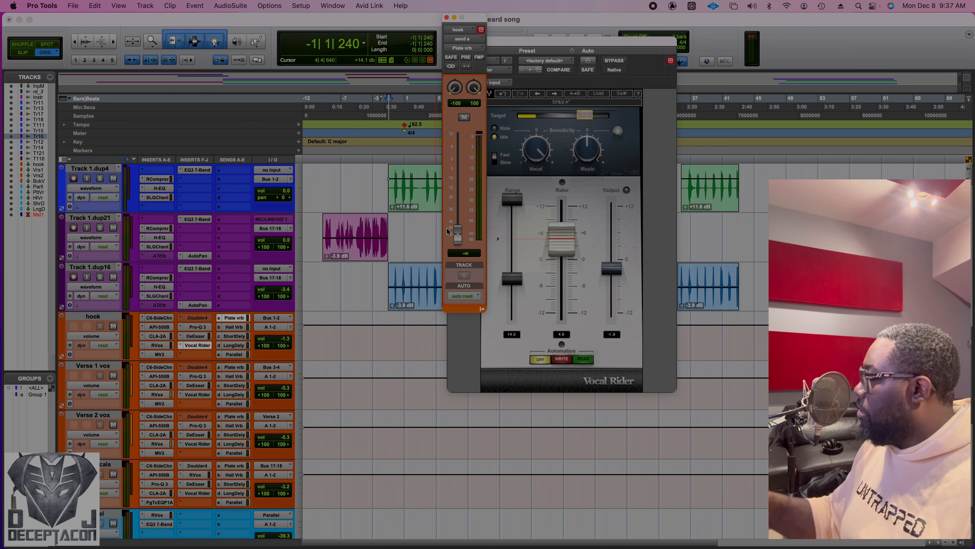
pyautogui.press('space')
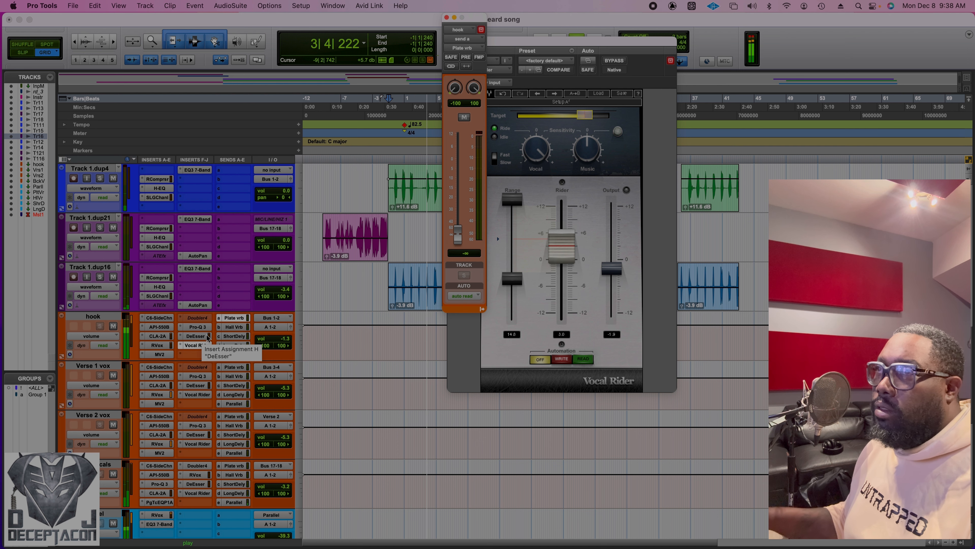
pyautogui.moveTo(458, 234); pyautogui.dragTo(460, 215)
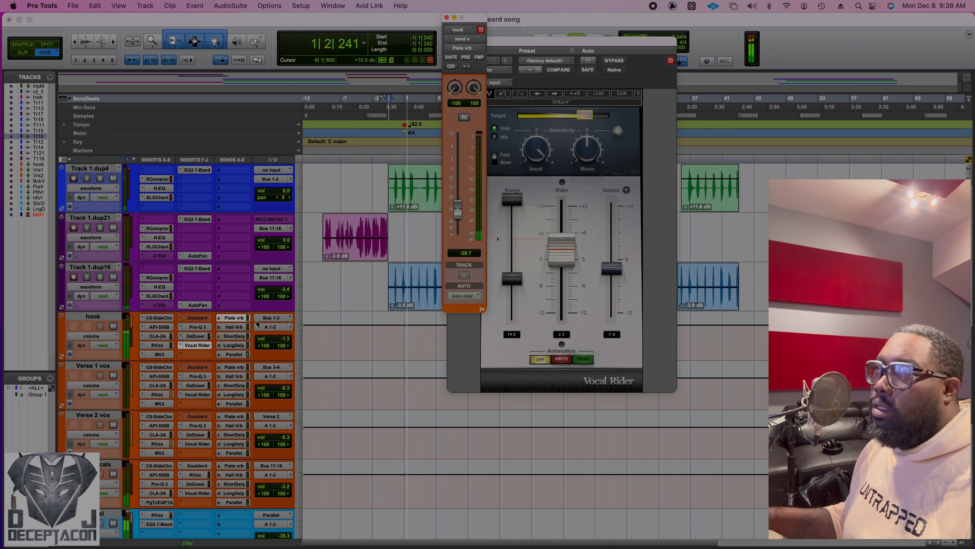
# Set the hook's hall reverb send to -35.2 dB and short delay send to -28.5 dB, and close the send and plug-in windows
pyautogui.click(234, 326)
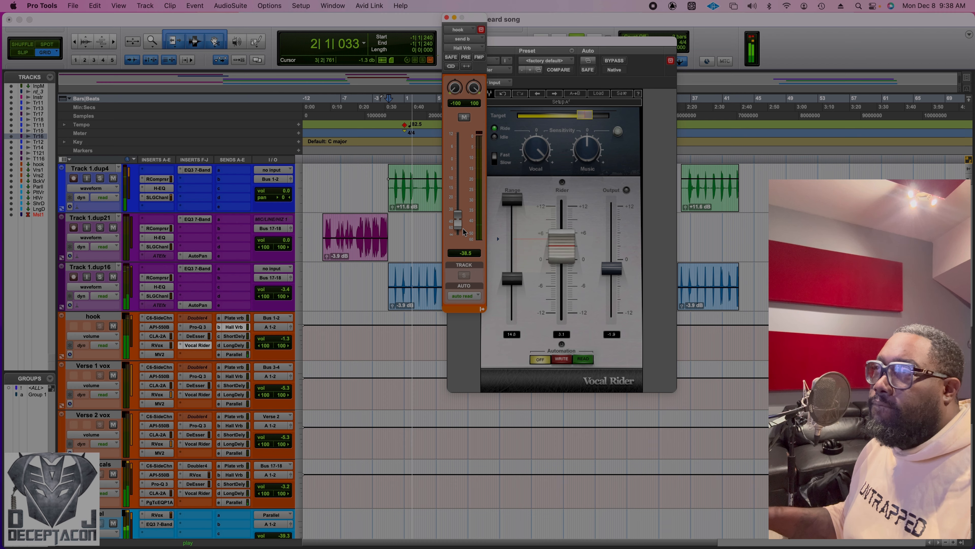
pyautogui.moveTo(464, 232); pyautogui.dragTo(462, 226)
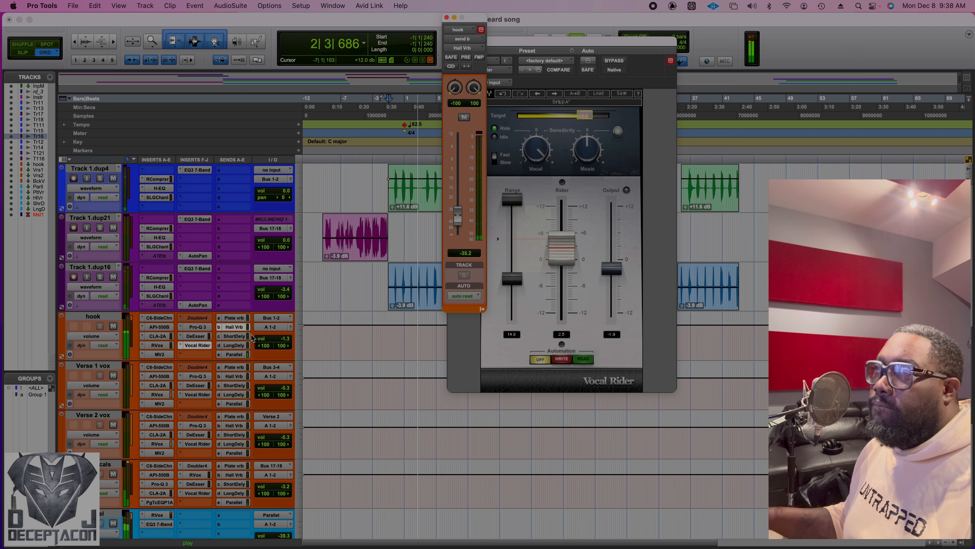
pyautogui.click(233, 335)
pyautogui.moveTo(458, 223); pyautogui.dragTo(459, 215)
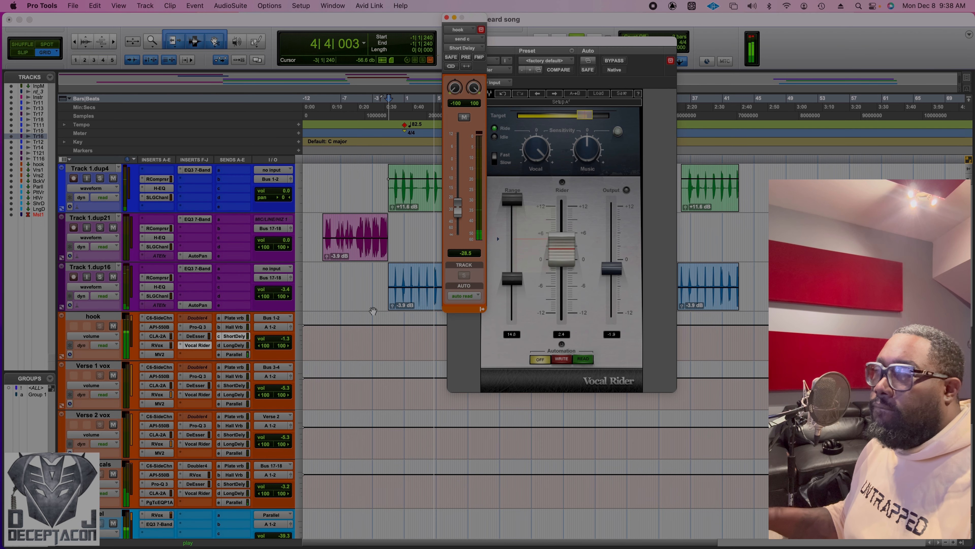
pyautogui.press('space')
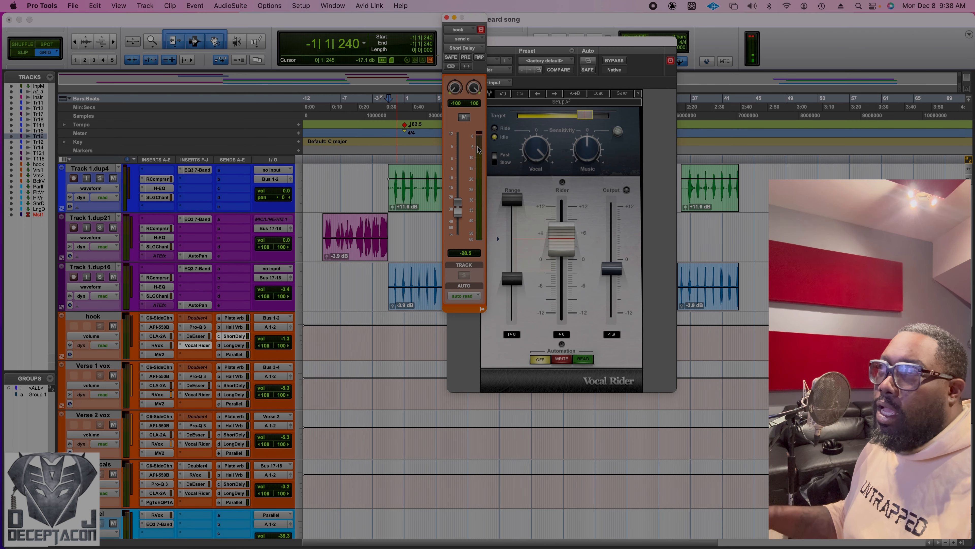
pyautogui.click(449, 18)
pyautogui.click(451, 41)
# Play from just before the hook and set Track 1.dup4 to -5.2 dB and Track 1.dup16 to -6.0 dB
pyautogui.click(387, 288)
pyautogui.press('space')
pyautogui.scroll(1, 287, 231)
pyautogui.moveTo(285, 240); pyautogui.dragTo(287, 245)
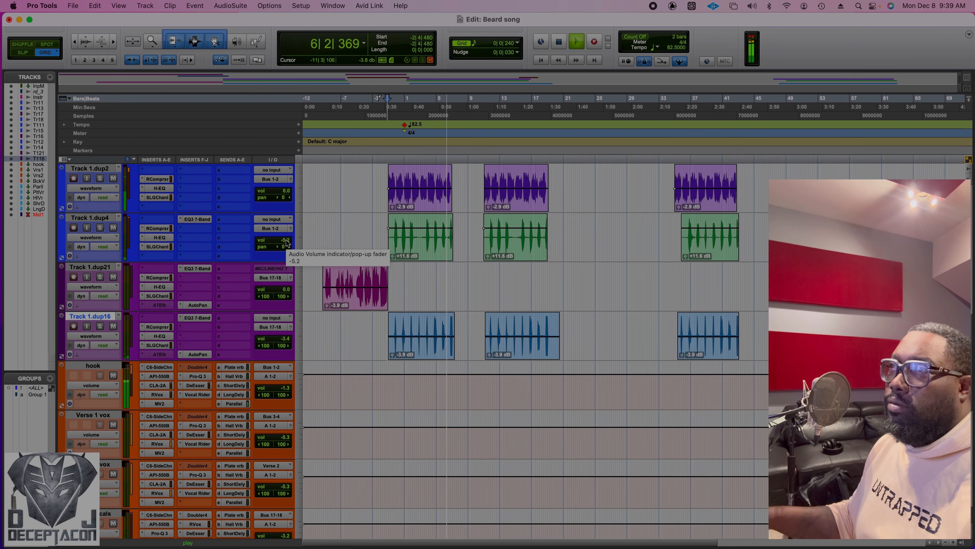
pyautogui.scroll(-2, 306, 327)
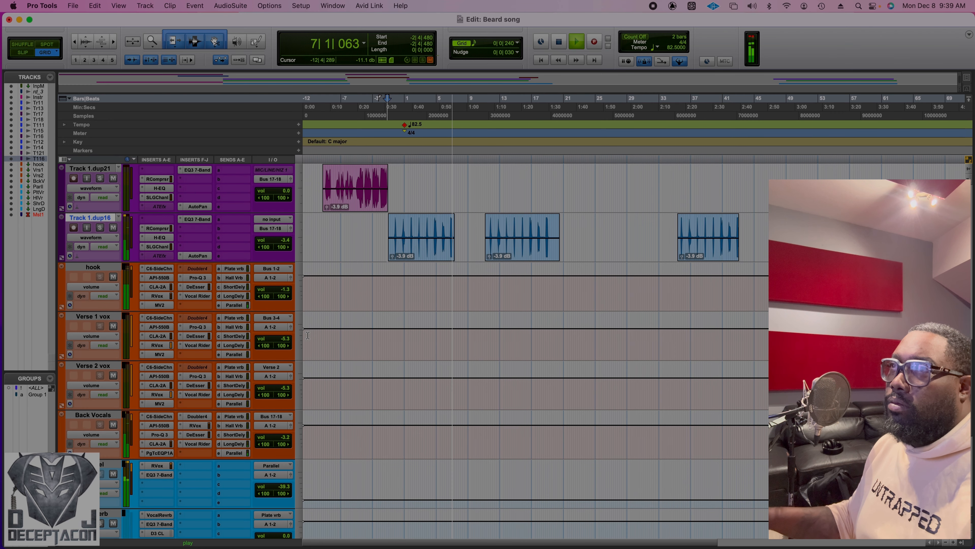
pyautogui.press('space')
# Replay the section and lower the Vocal Rider output level on the Back Vocals track
pyautogui.press('space')
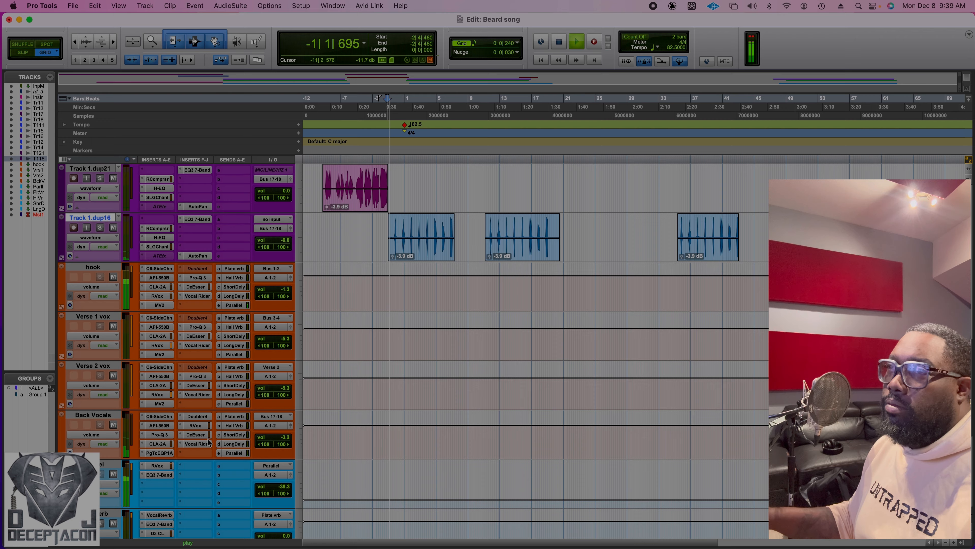
pyautogui.click(198, 444)
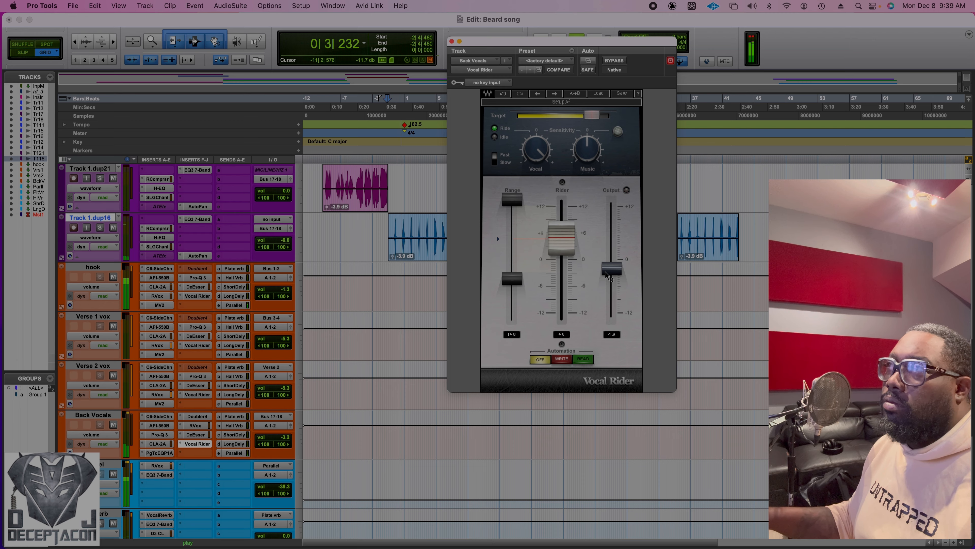
pyautogui.moveTo(612, 269); pyautogui.dragTo(613, 278)
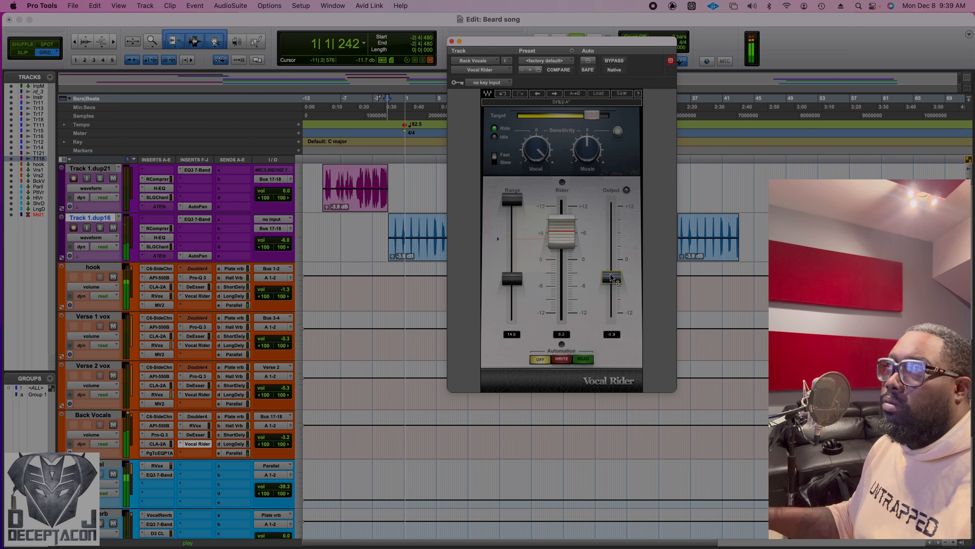